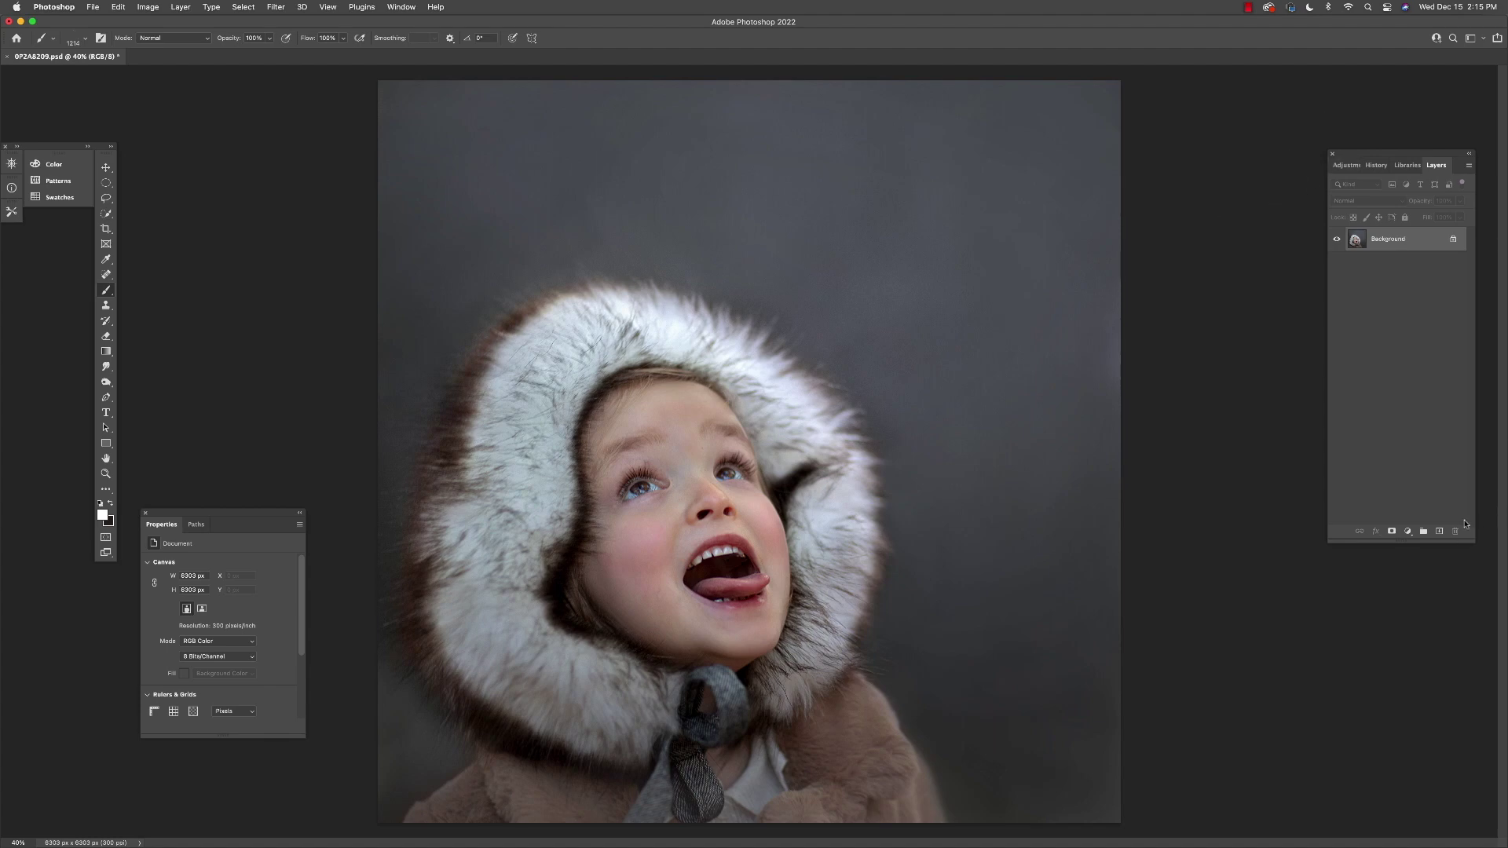
- Add an empty Layer 1 above the Background to hold the snowflakes
left_click(1439, 534)
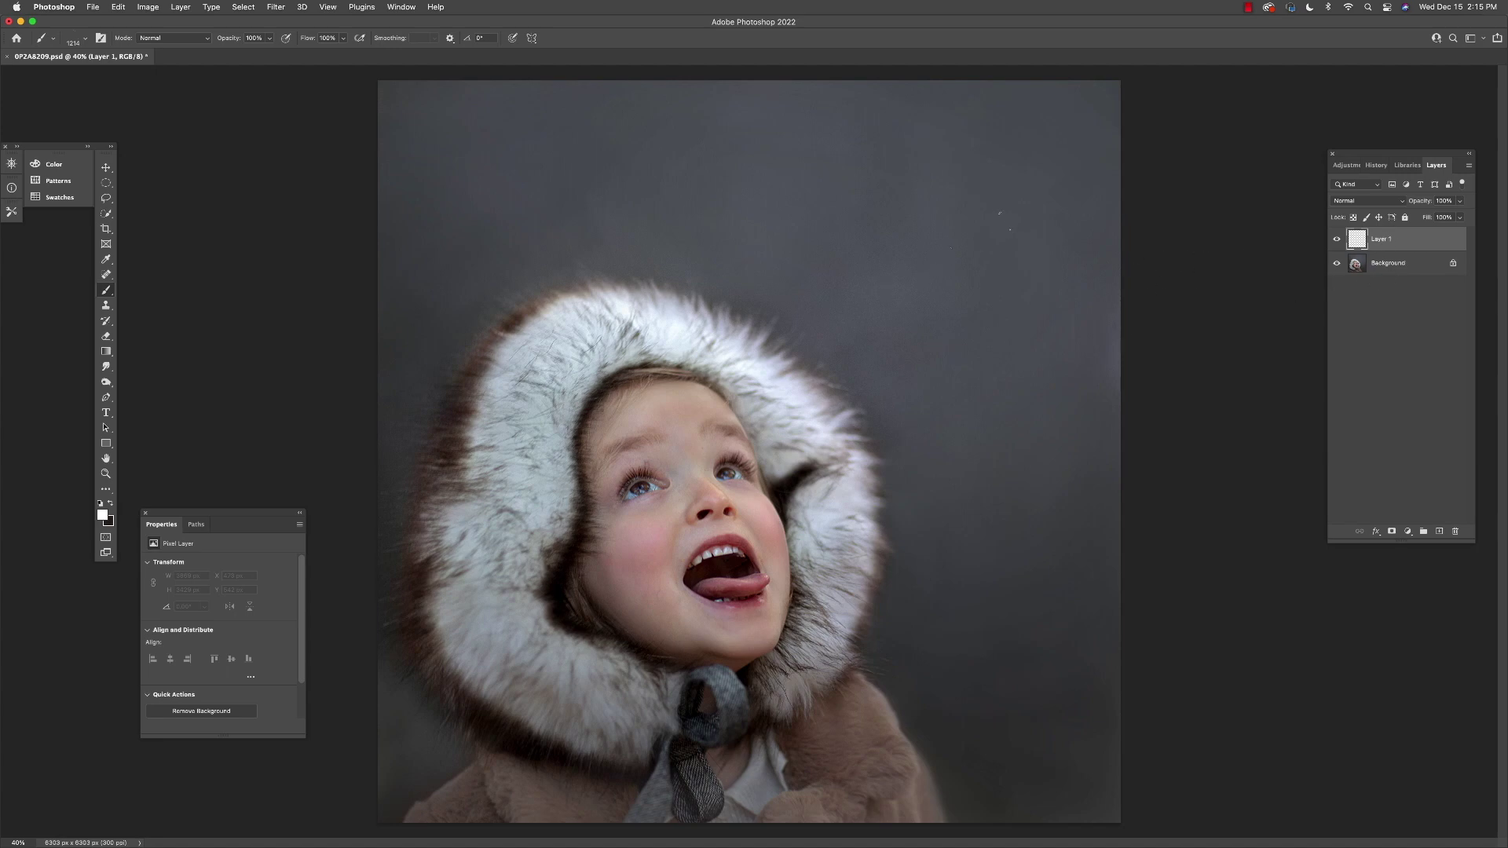
- Stamp one white JD Snowflake 5 STAMP snowflake on Layer 1, above-right of the hood
left_click(85, 39)
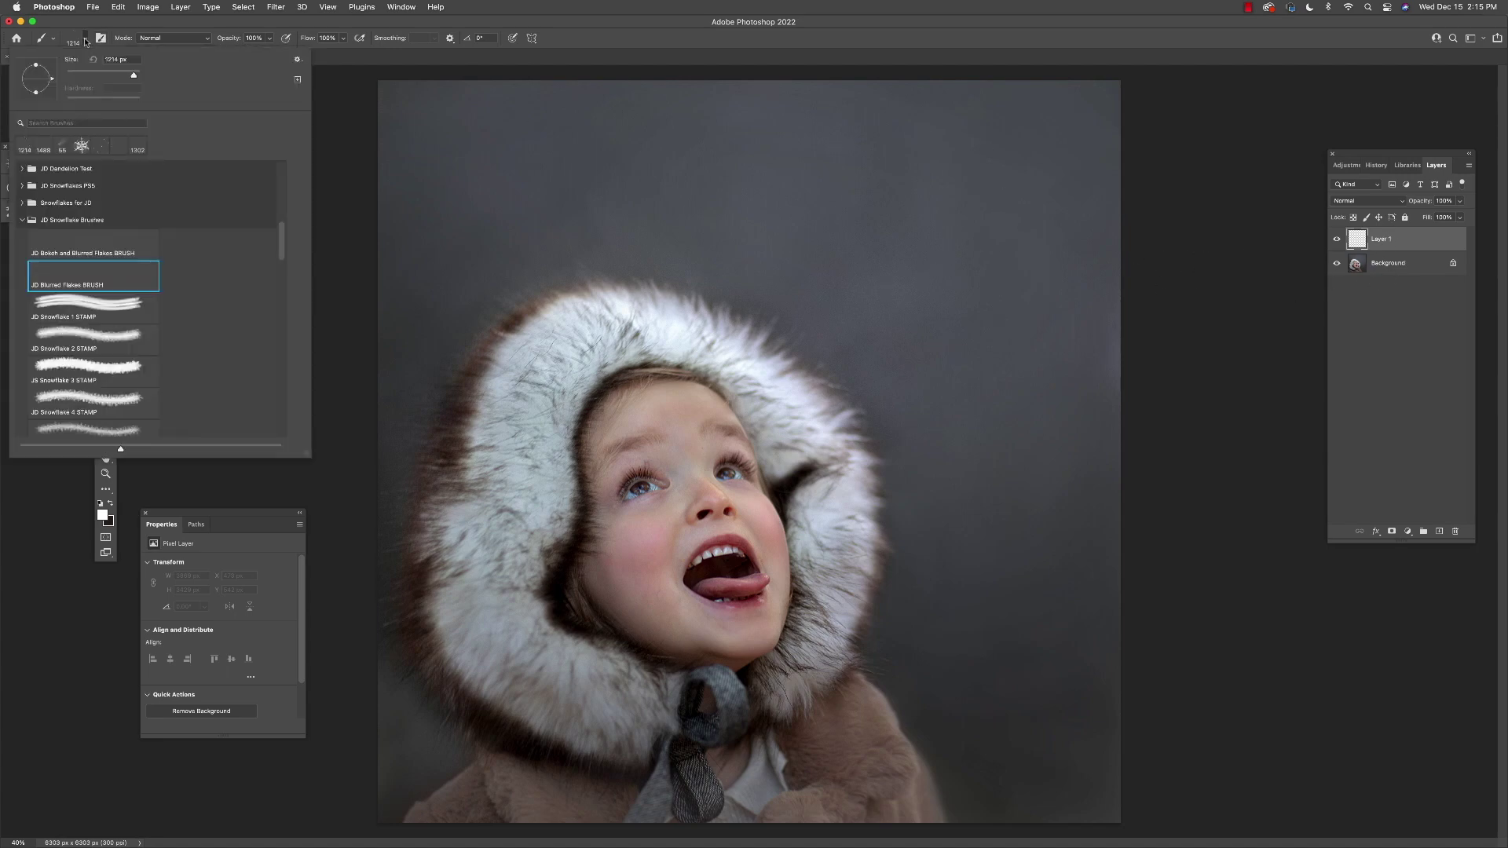
left_click(95, 223)
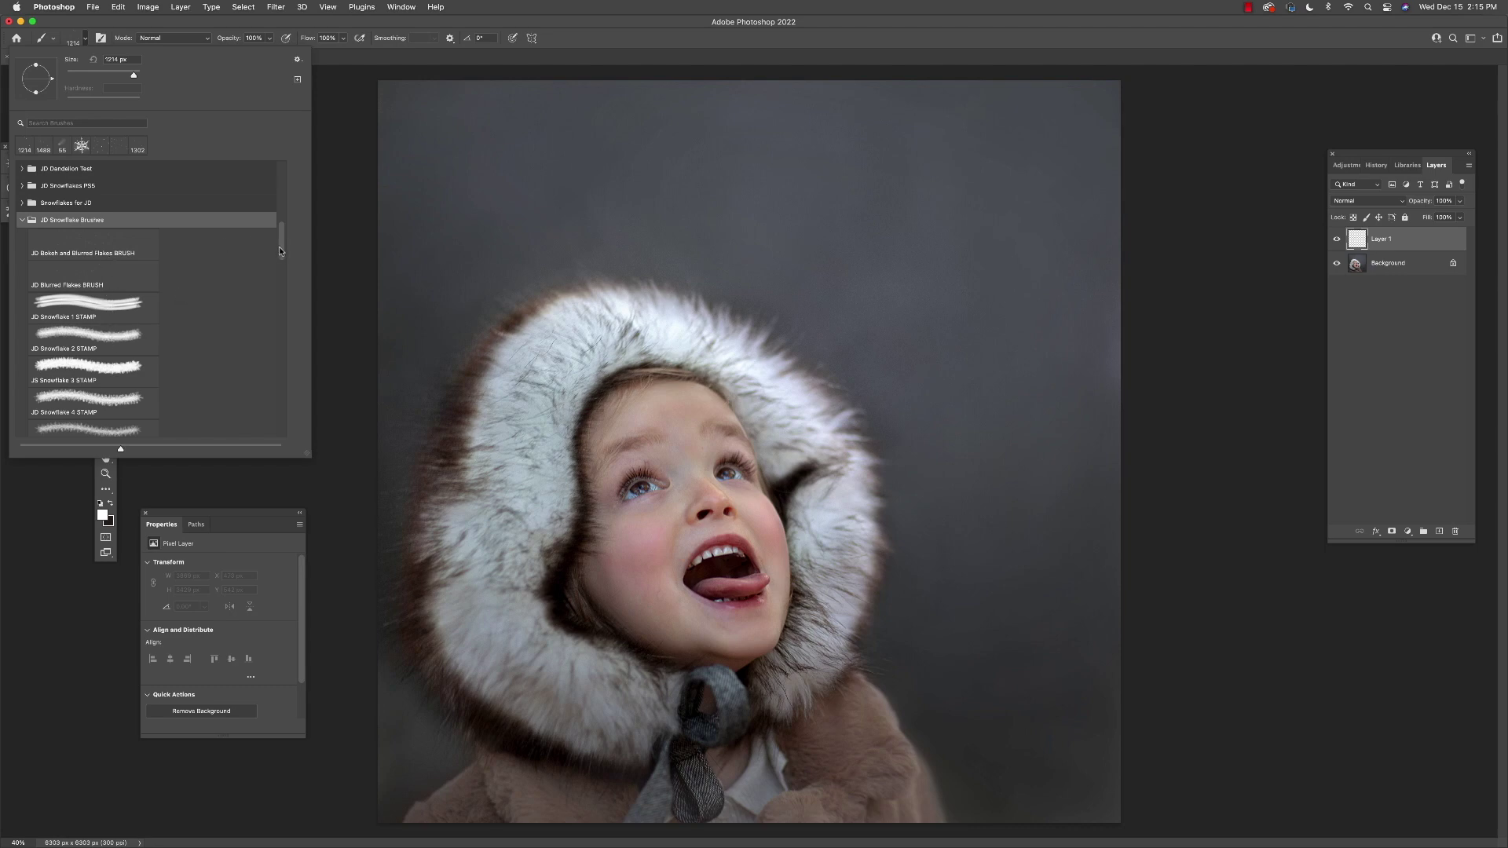
scroll(280, 251, "down", 3)
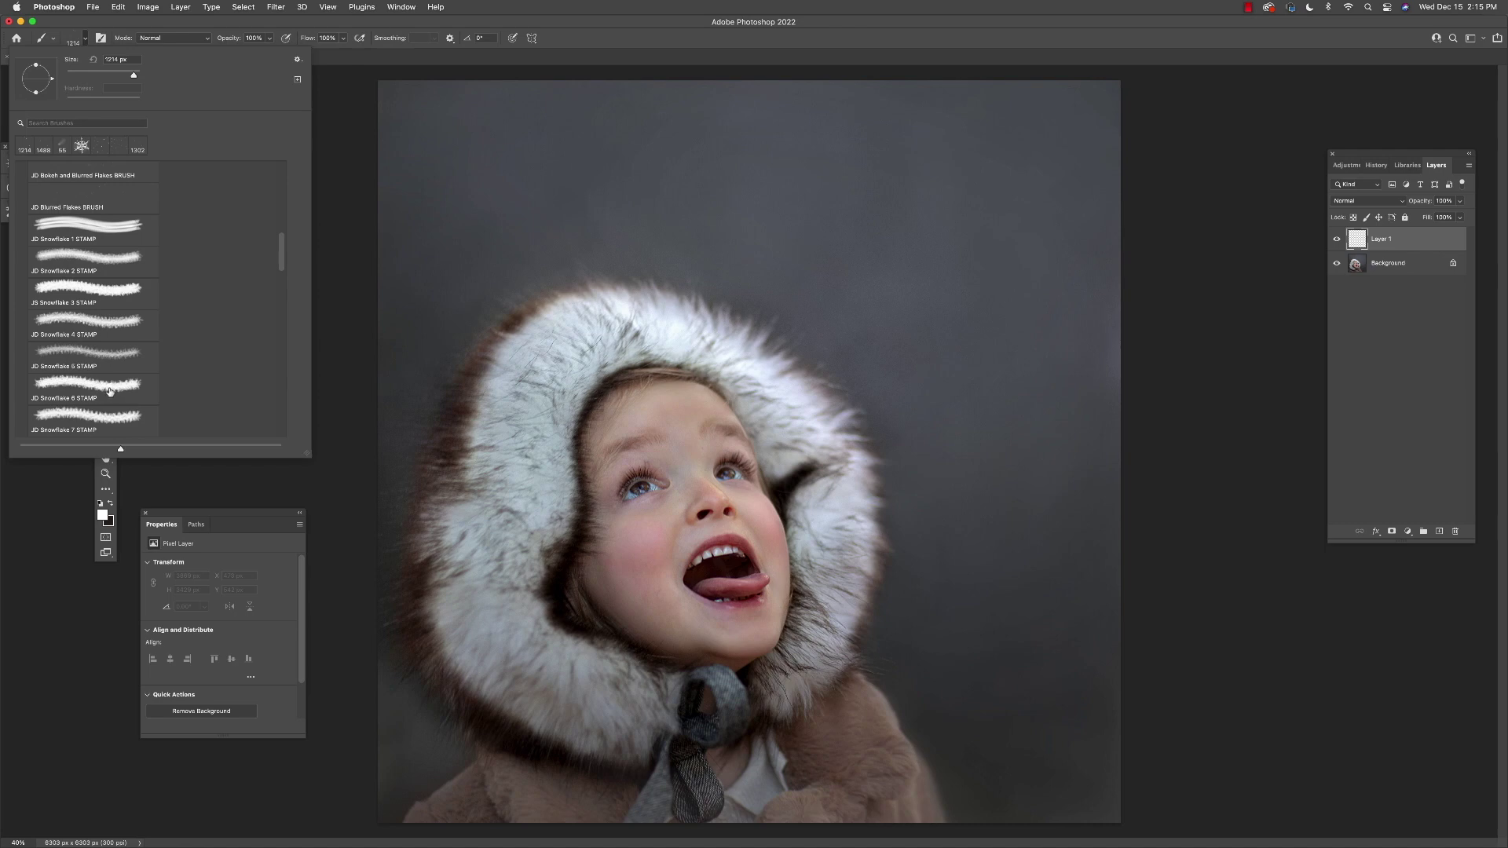
left_click(109, 391)
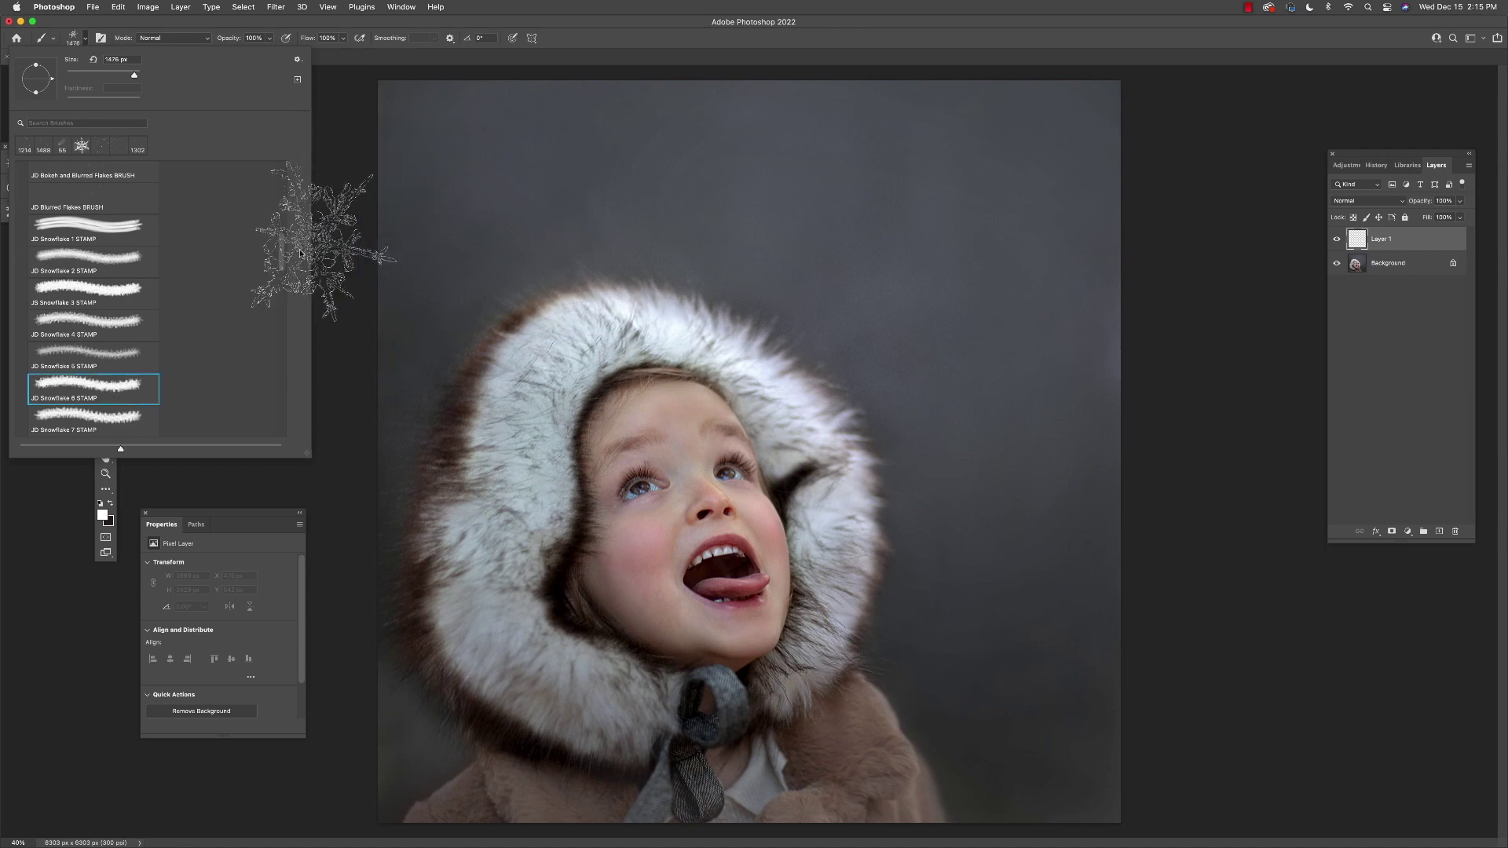
left_click(122, 360)
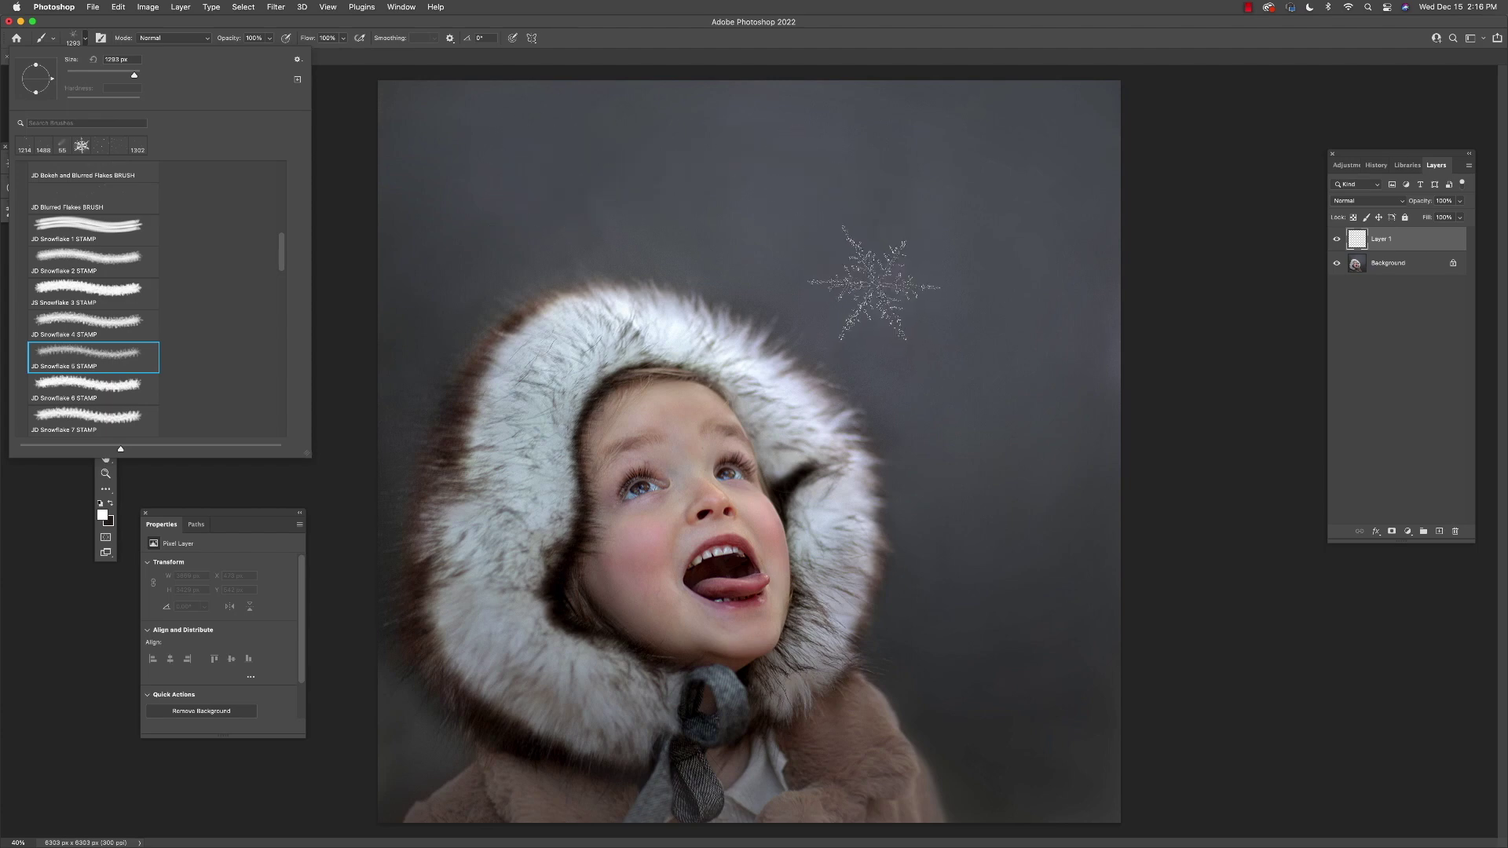
left_click(887, 268)
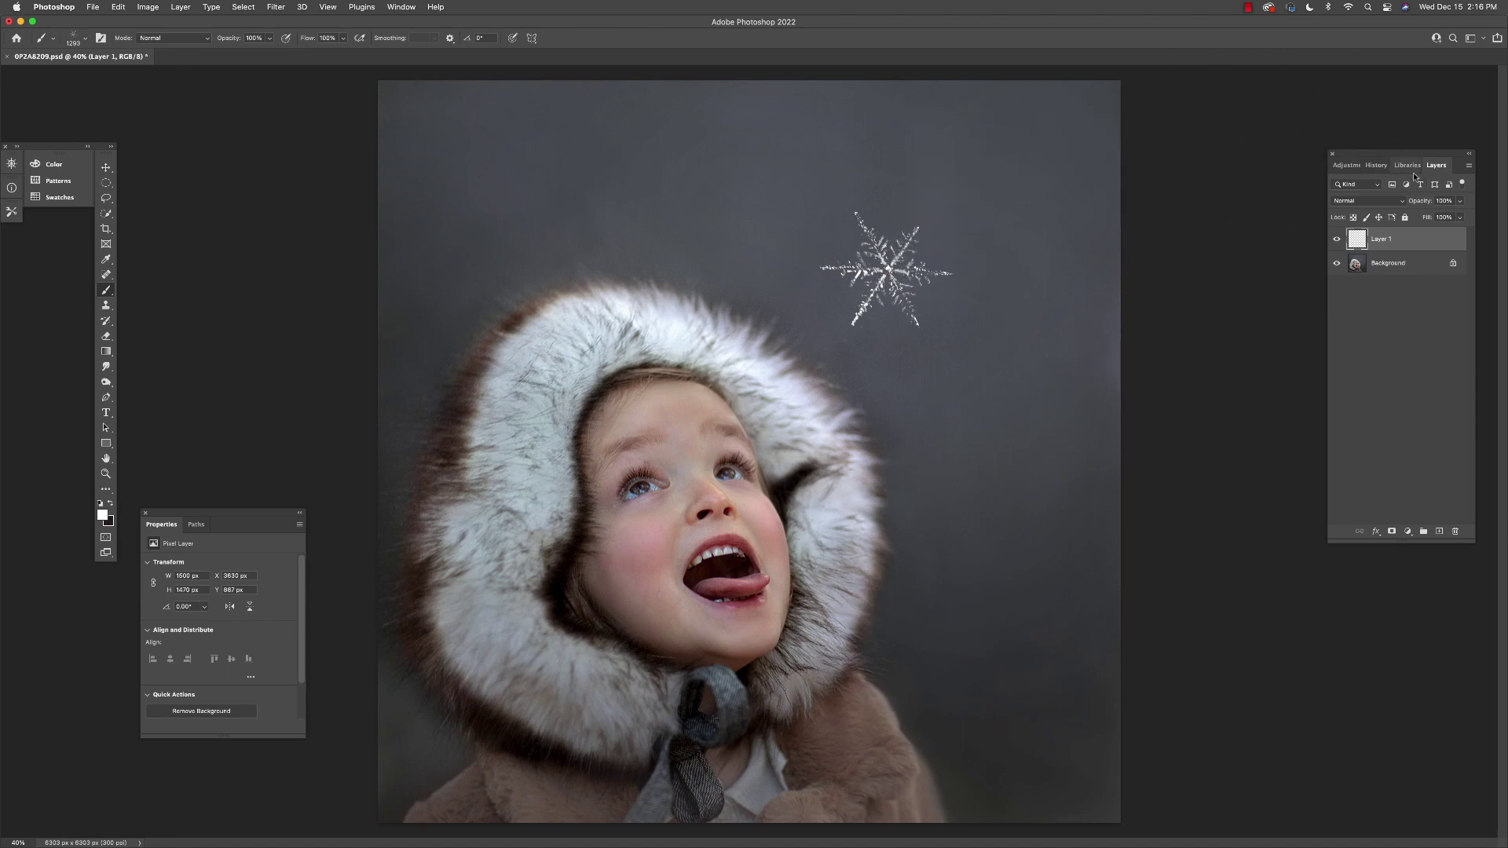
- Scale the snowflake proportionally to about 512 × 499 px and move it above the hood
left_click(108, 170)
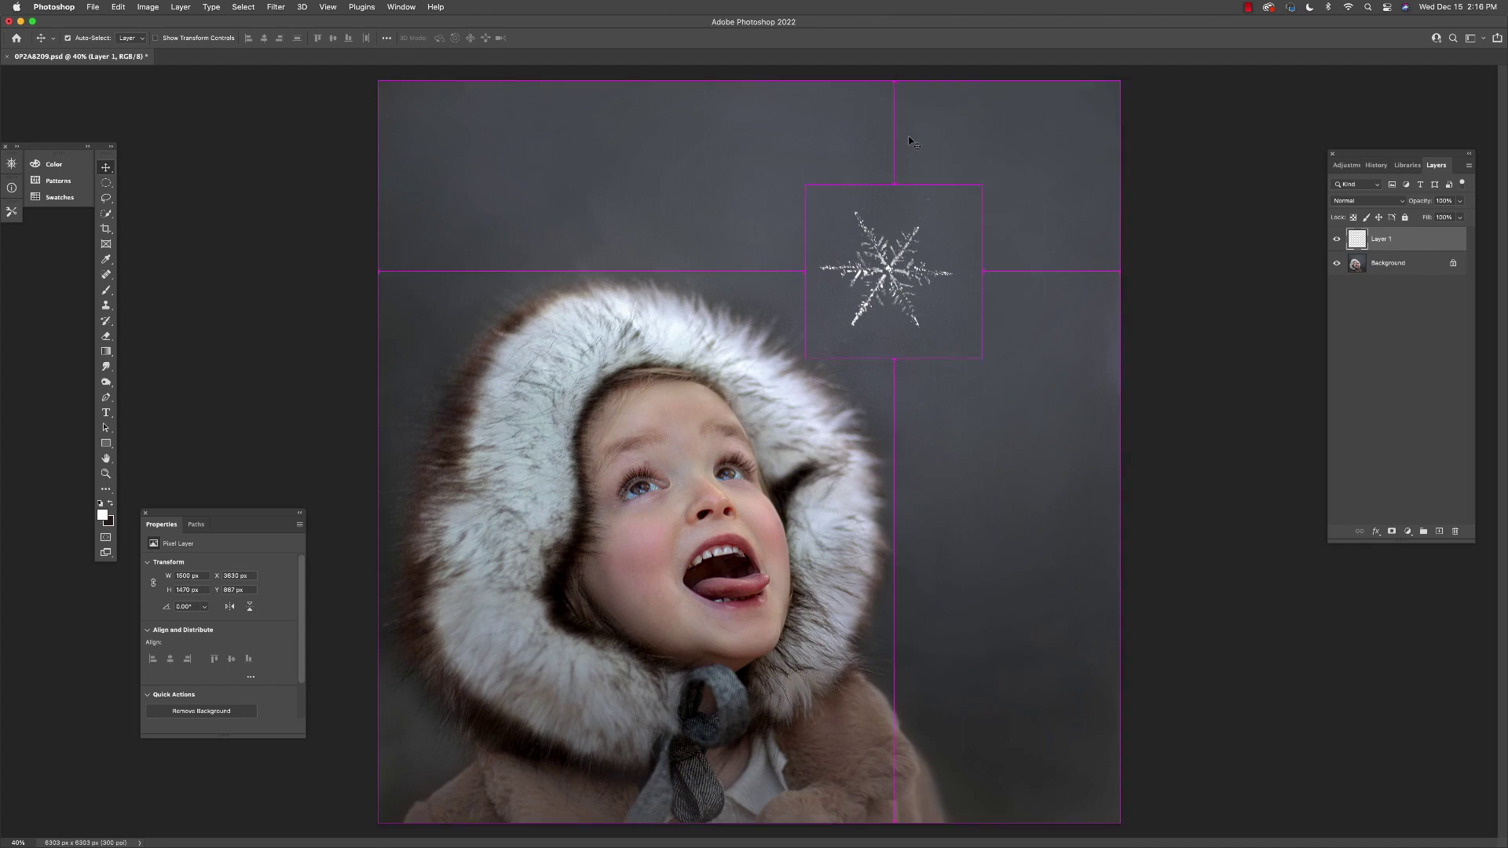
left_click(118, 6)
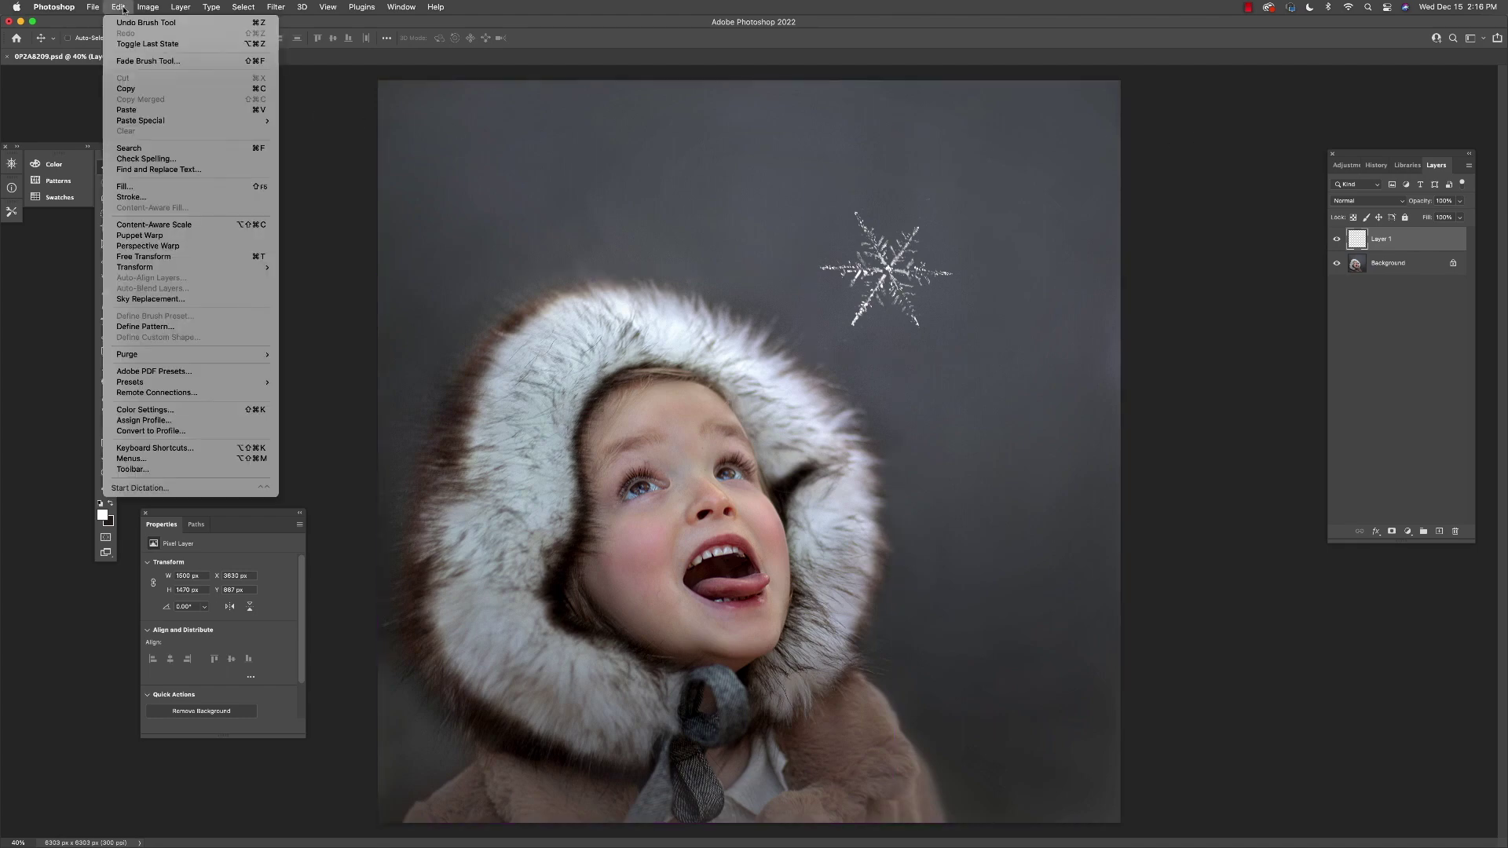
mouse_move(179, 268)
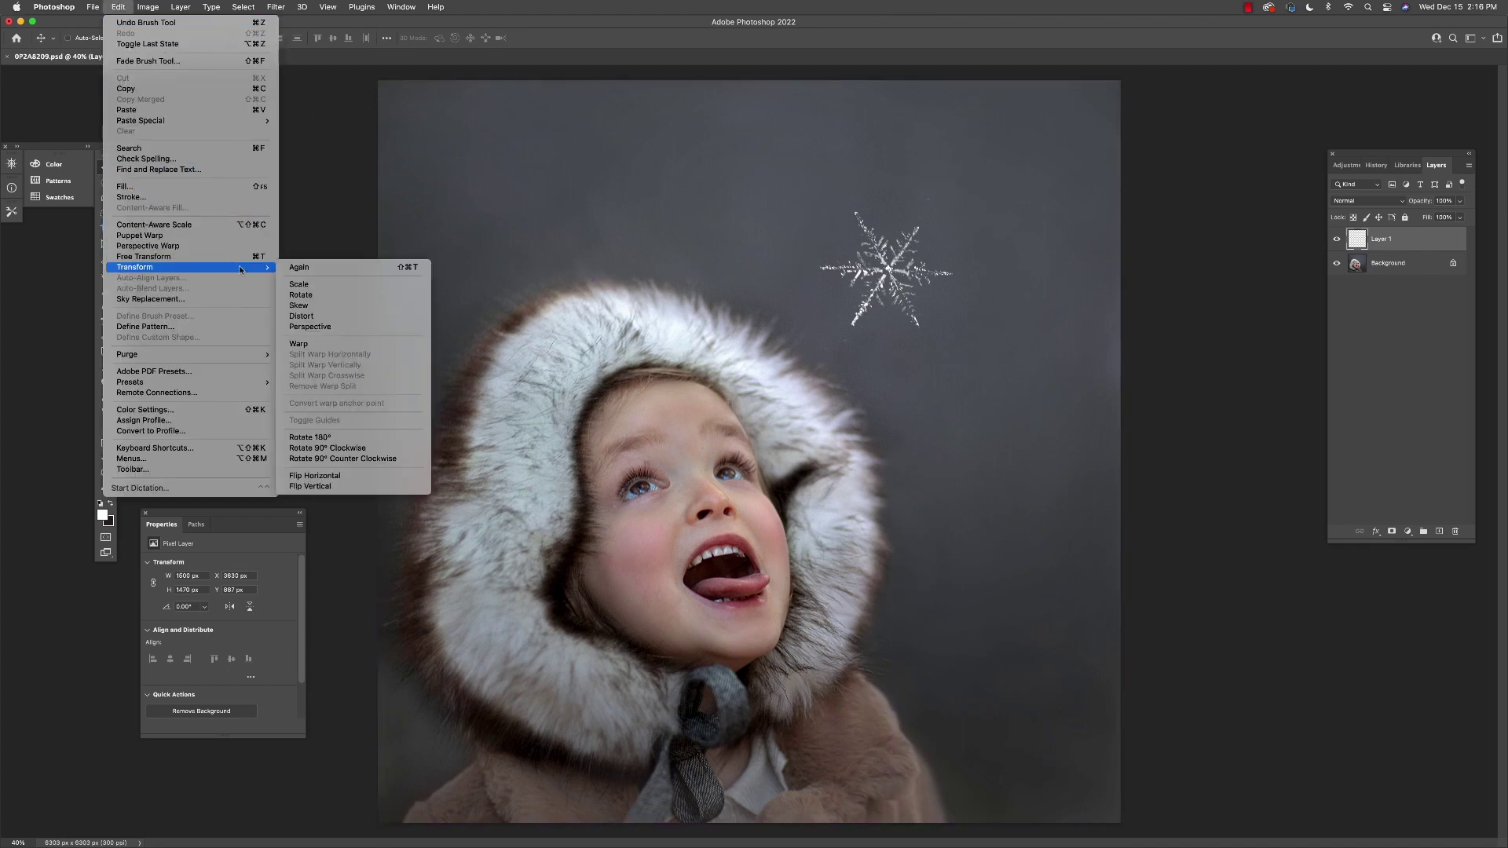
left_click(307, 285)
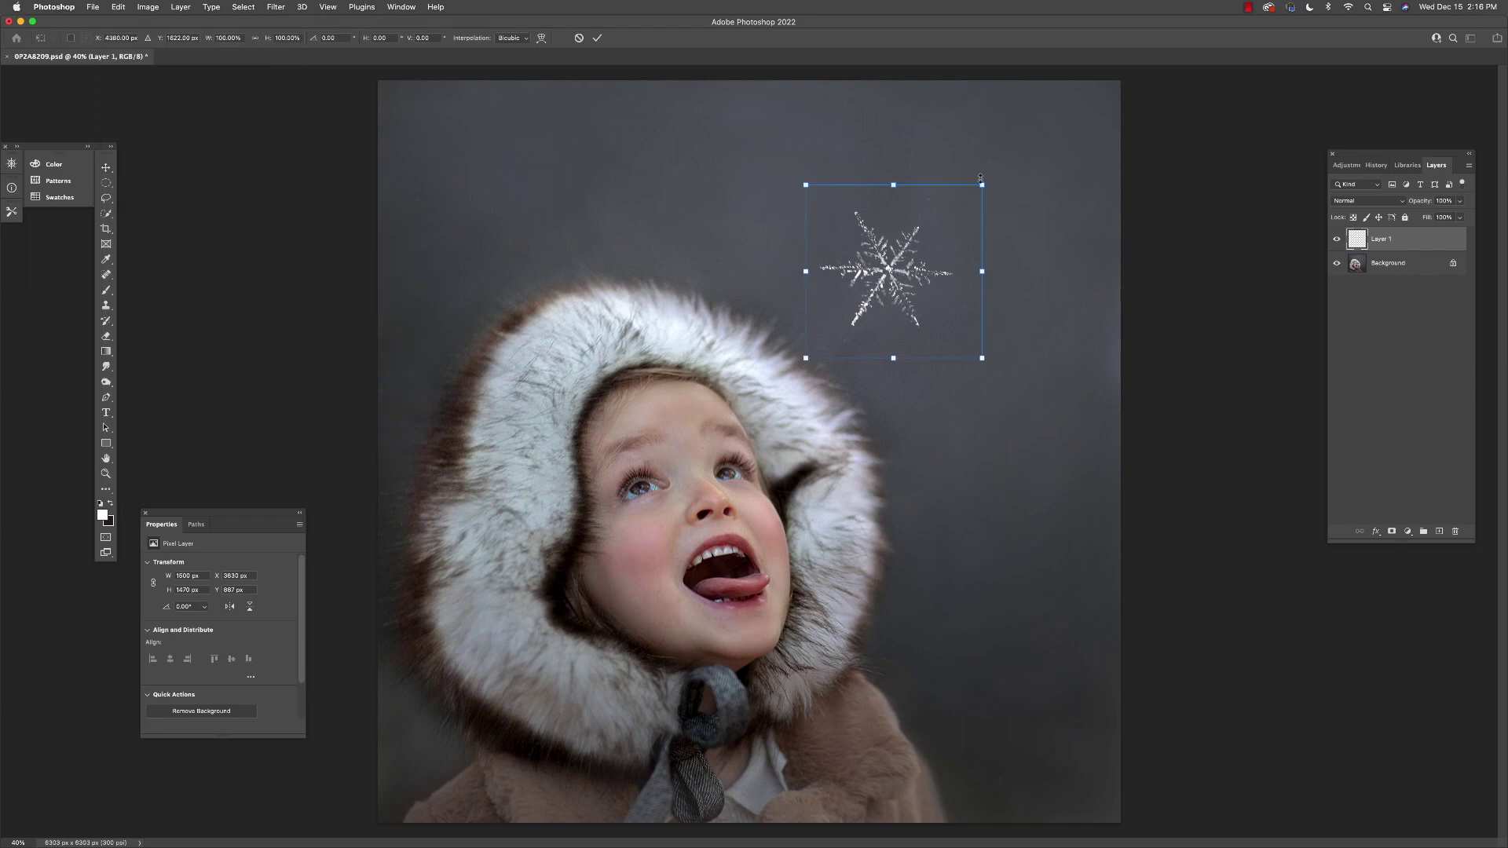
left_click_drag(981, 180, 764, 225)
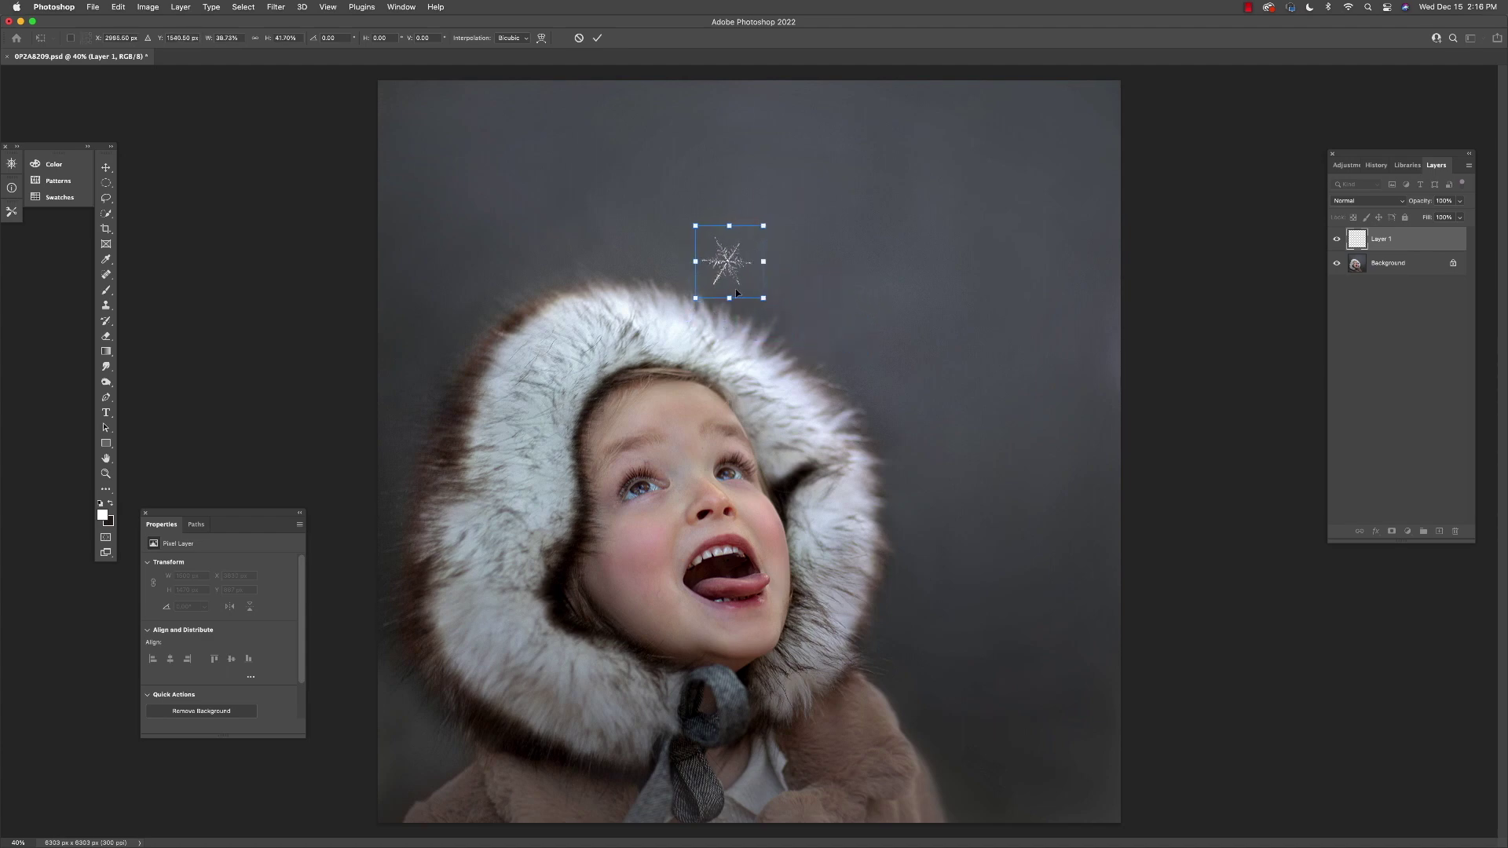
left_click_drag(695, 299, 703, 286)
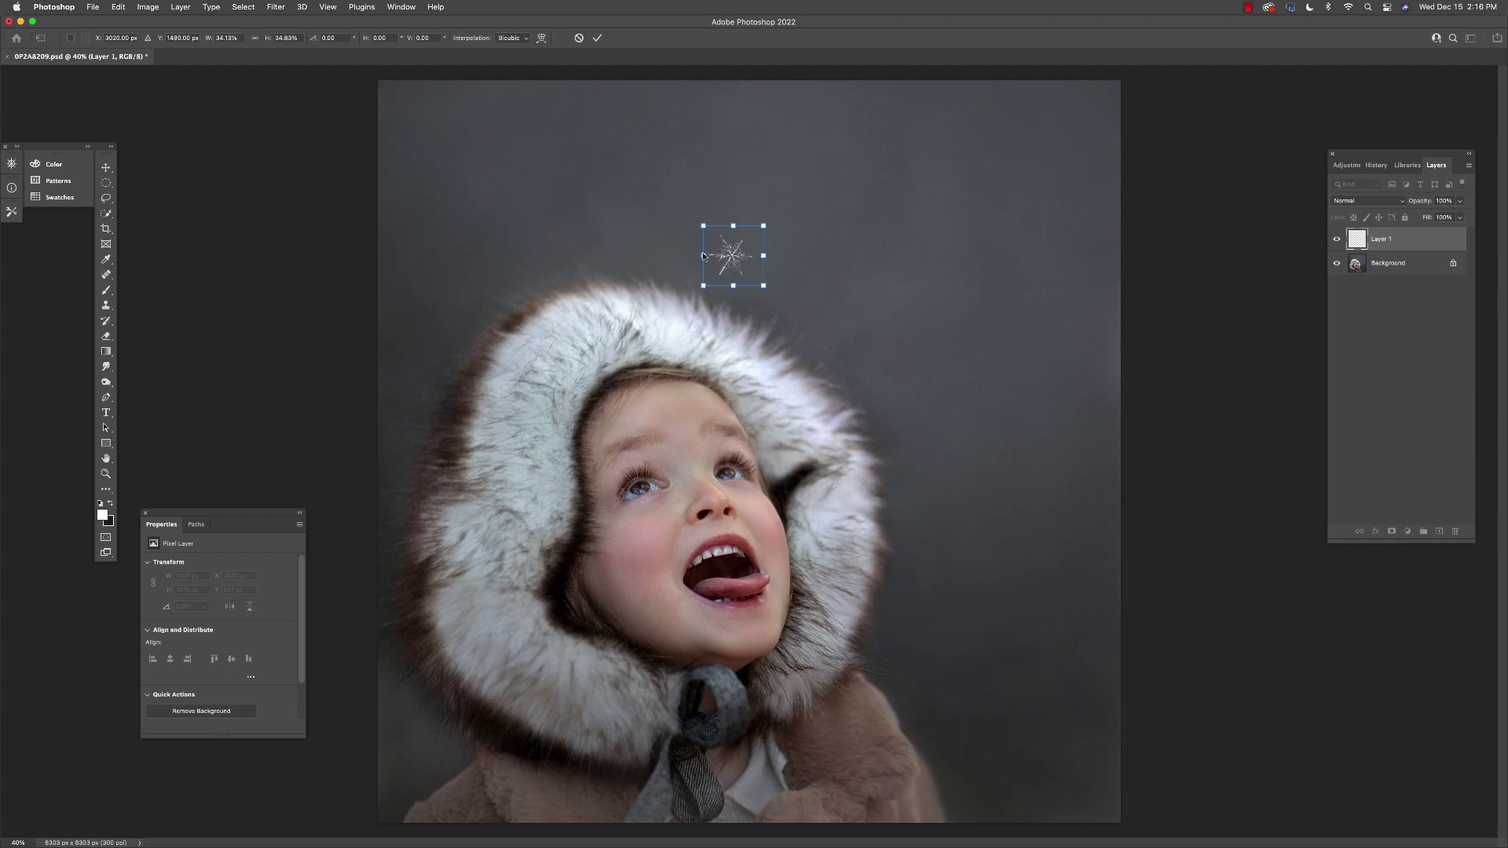
left_click(255, 37)
left_click_drag(740, 251, 680, 221)
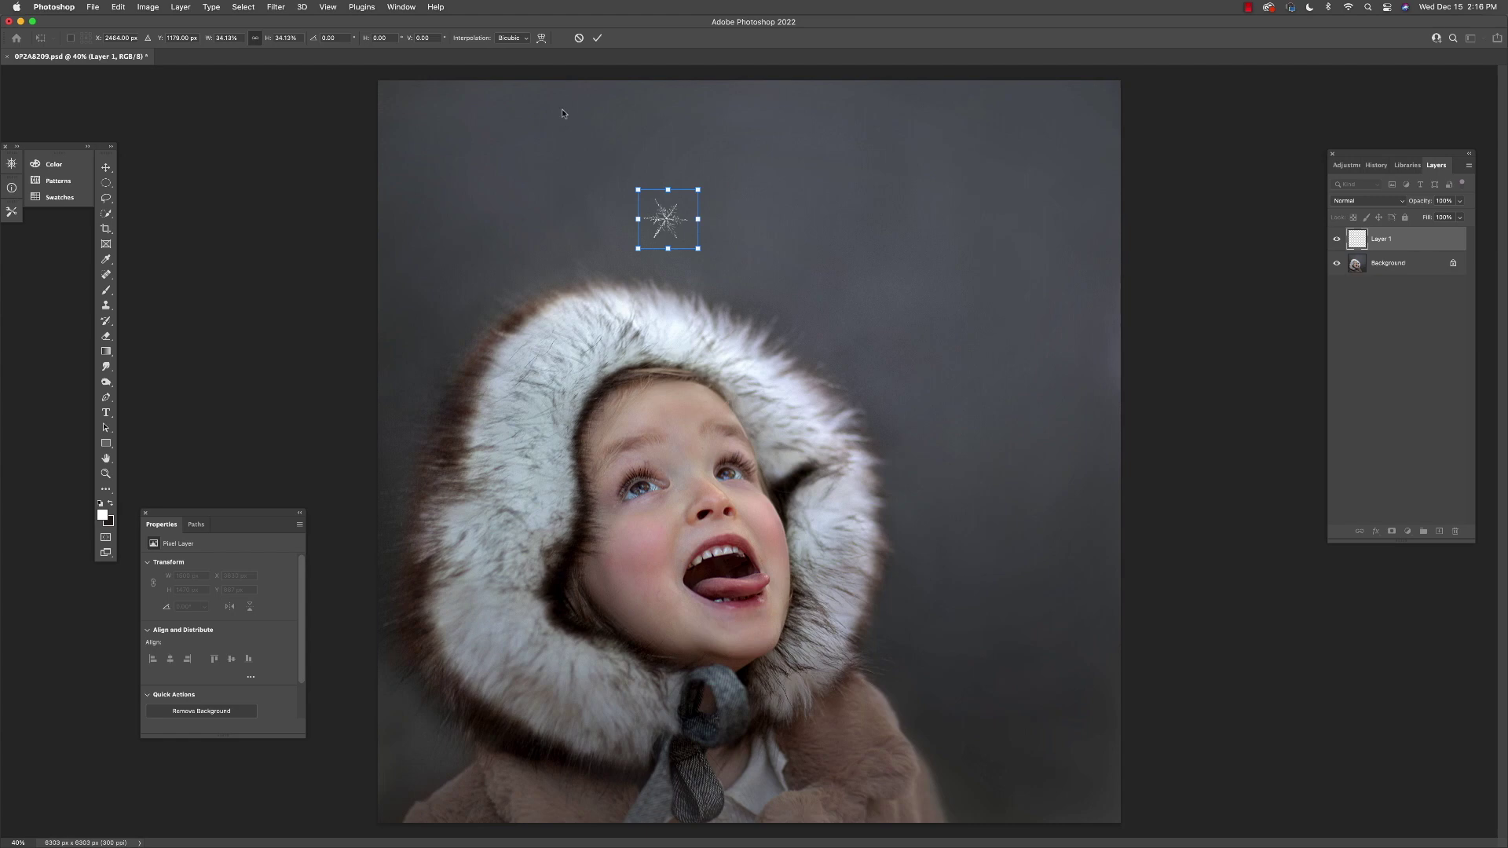
left_click(598, 38)
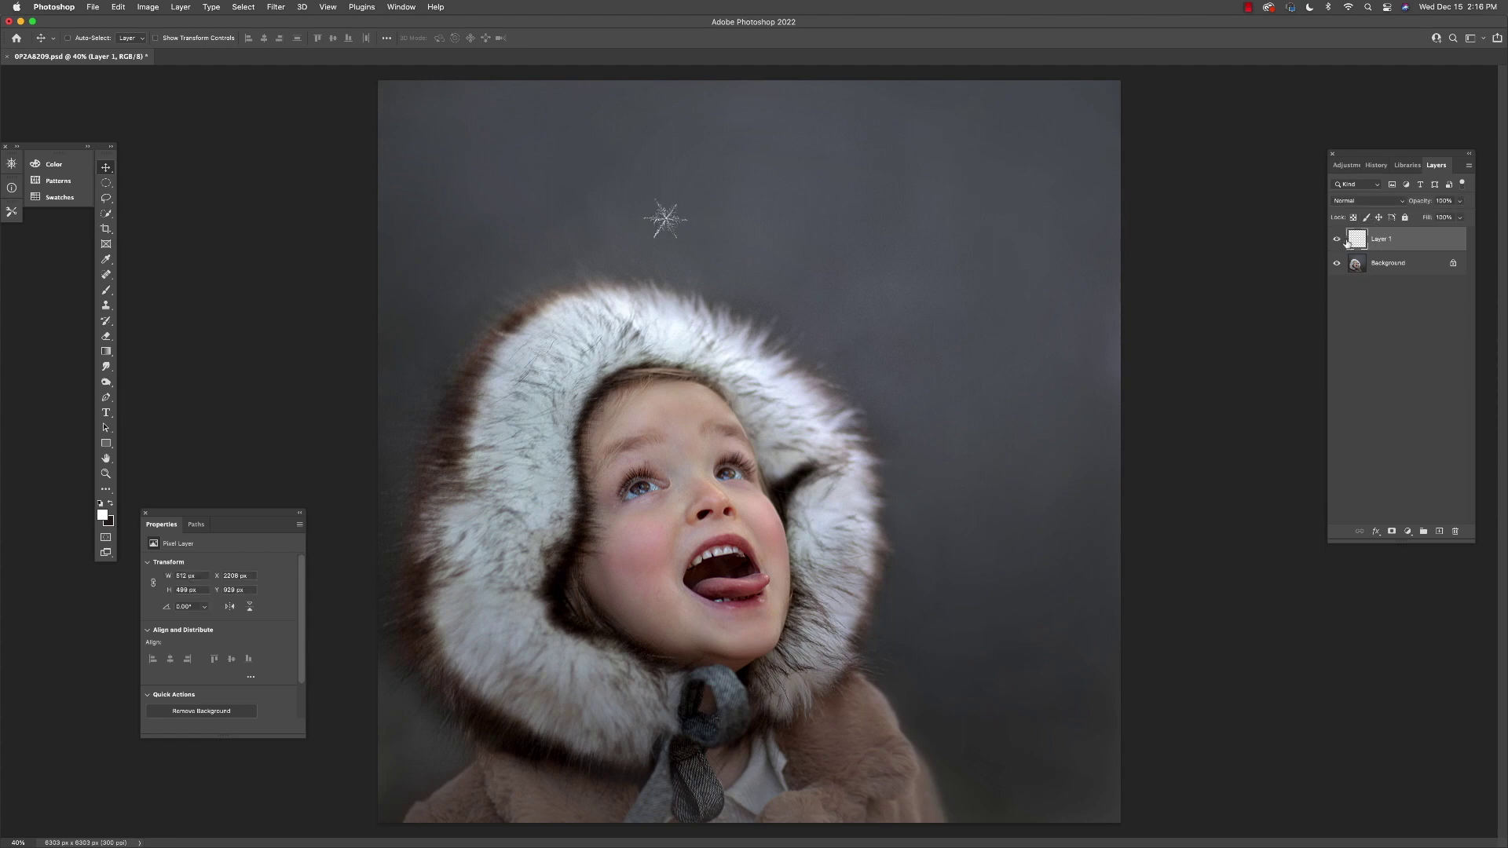
- Add a new Layer 2 and pick the JD Bokeh and Blurred Flakes BRUSH
left_click(1440, 533)
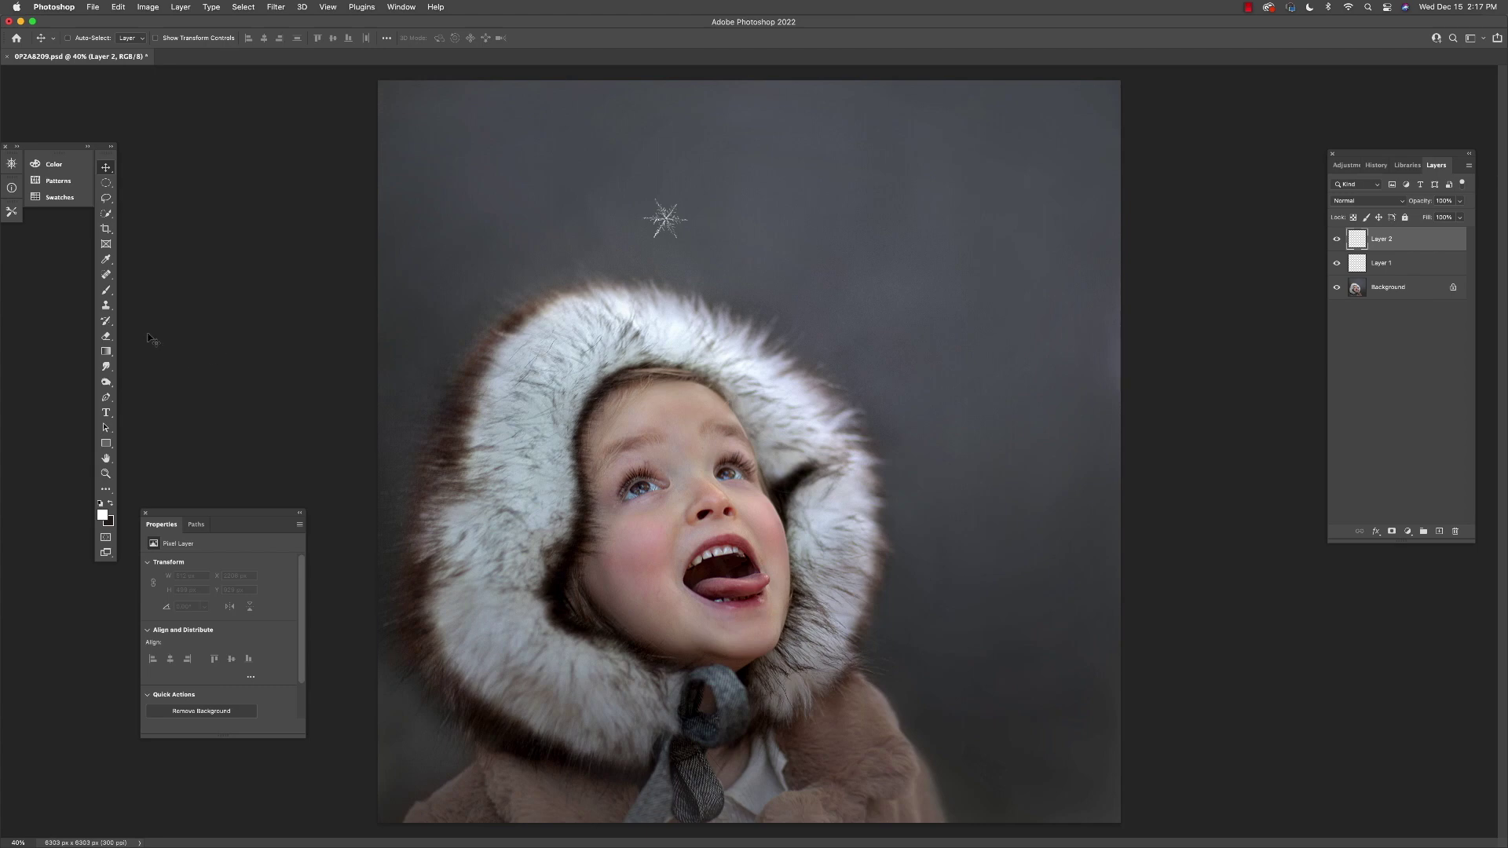
left_click(106, 290)
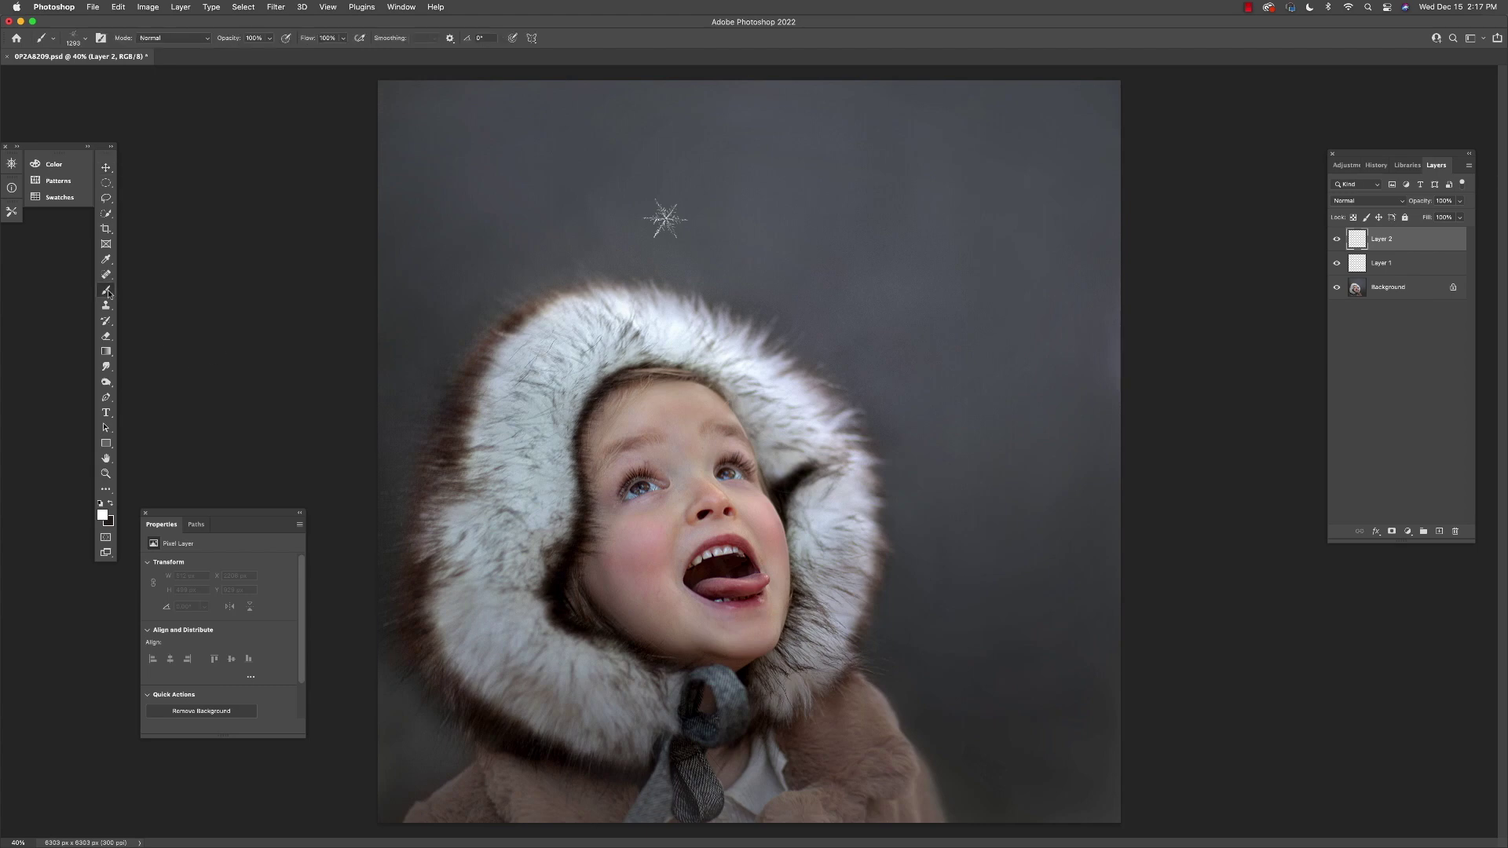
left_click(84, 38)
scroll(281, 243, "up", 3)
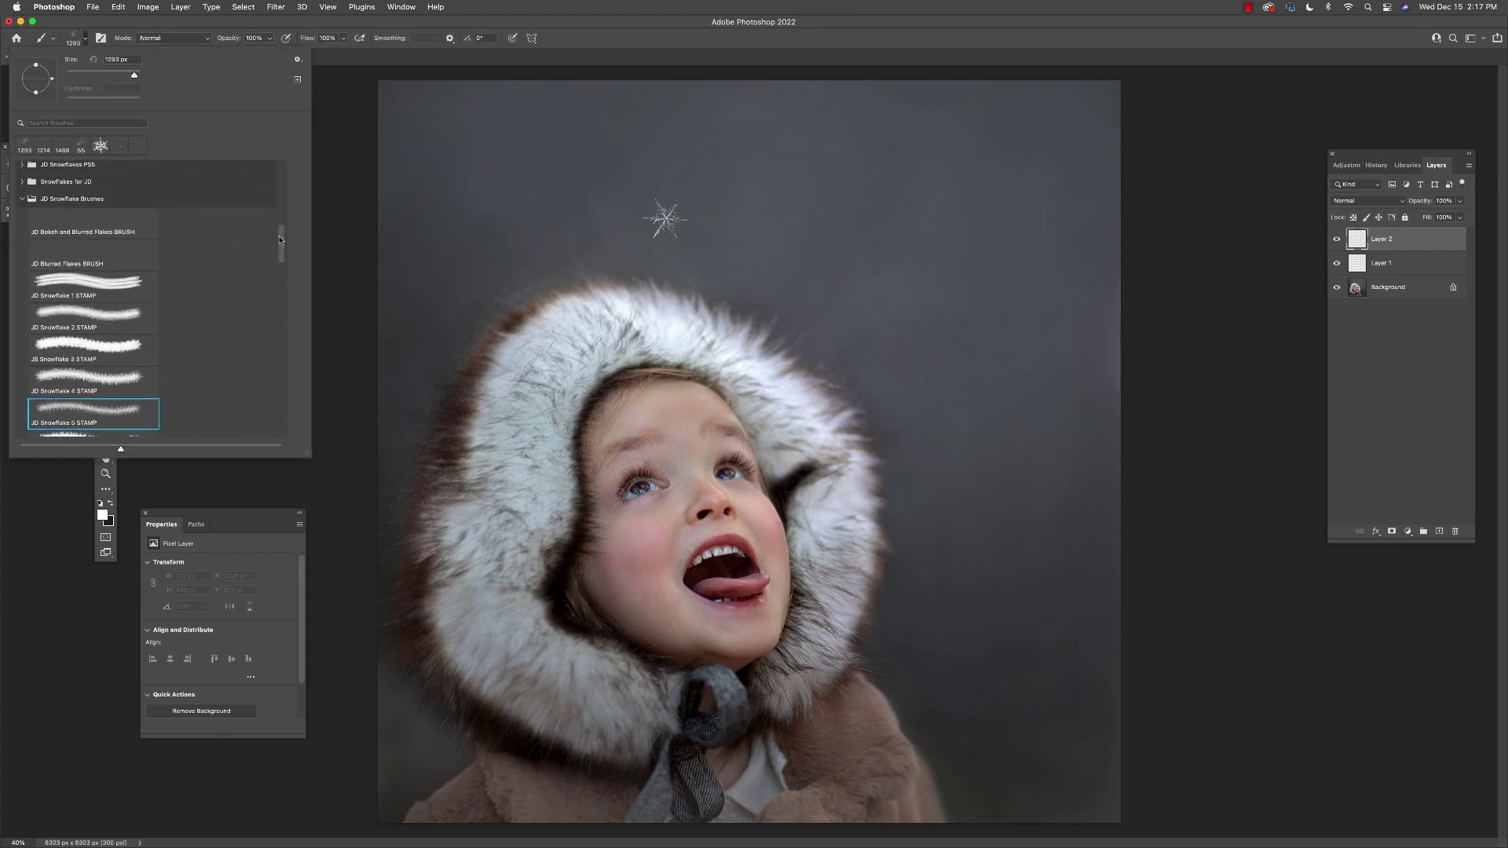
left_click(105, 227)
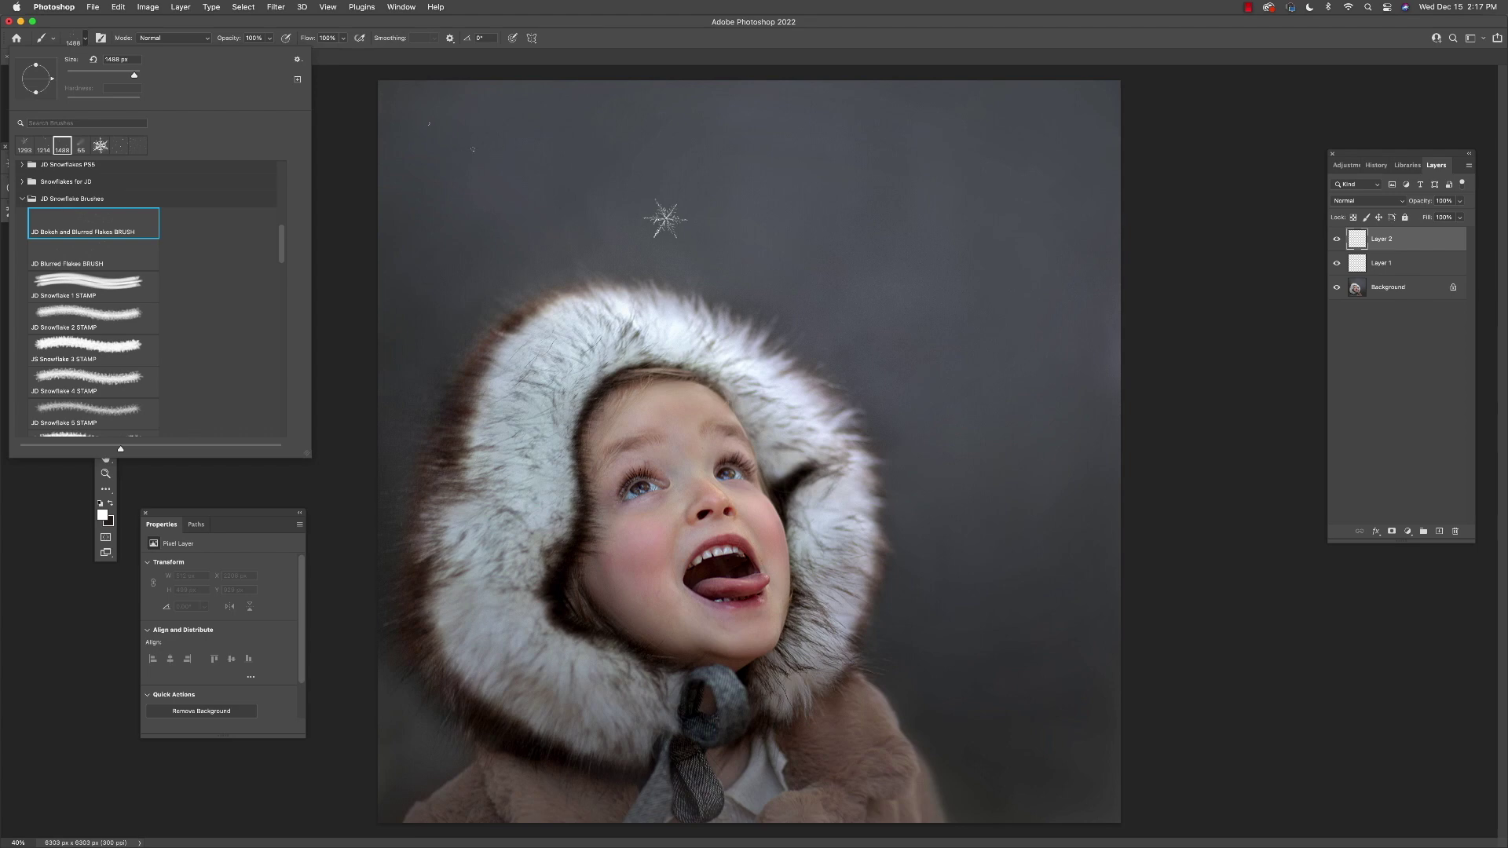
key("Return")
- Paint soft bokeh snow across the sky and around the hood, then add a layer mask
mouse_move(601, 200)
left_mouse_down()
mouse_move(632, 169)
mouse_move(864, 259)
mouse_move(943, 205)
mouse_move(1092, 235)
left_mouse_up()
mouse_move(514, 187)
left_mouse_down()
mouse_move(471, 177)
mouse_move(448, 250)
left_mouse_up()
mouse_move(1045, 550)
left_mouse_down()
mouse_move(958, 150)
mouse_move(803, 112)
mouse_move(384, 112)
left_mouse_up()
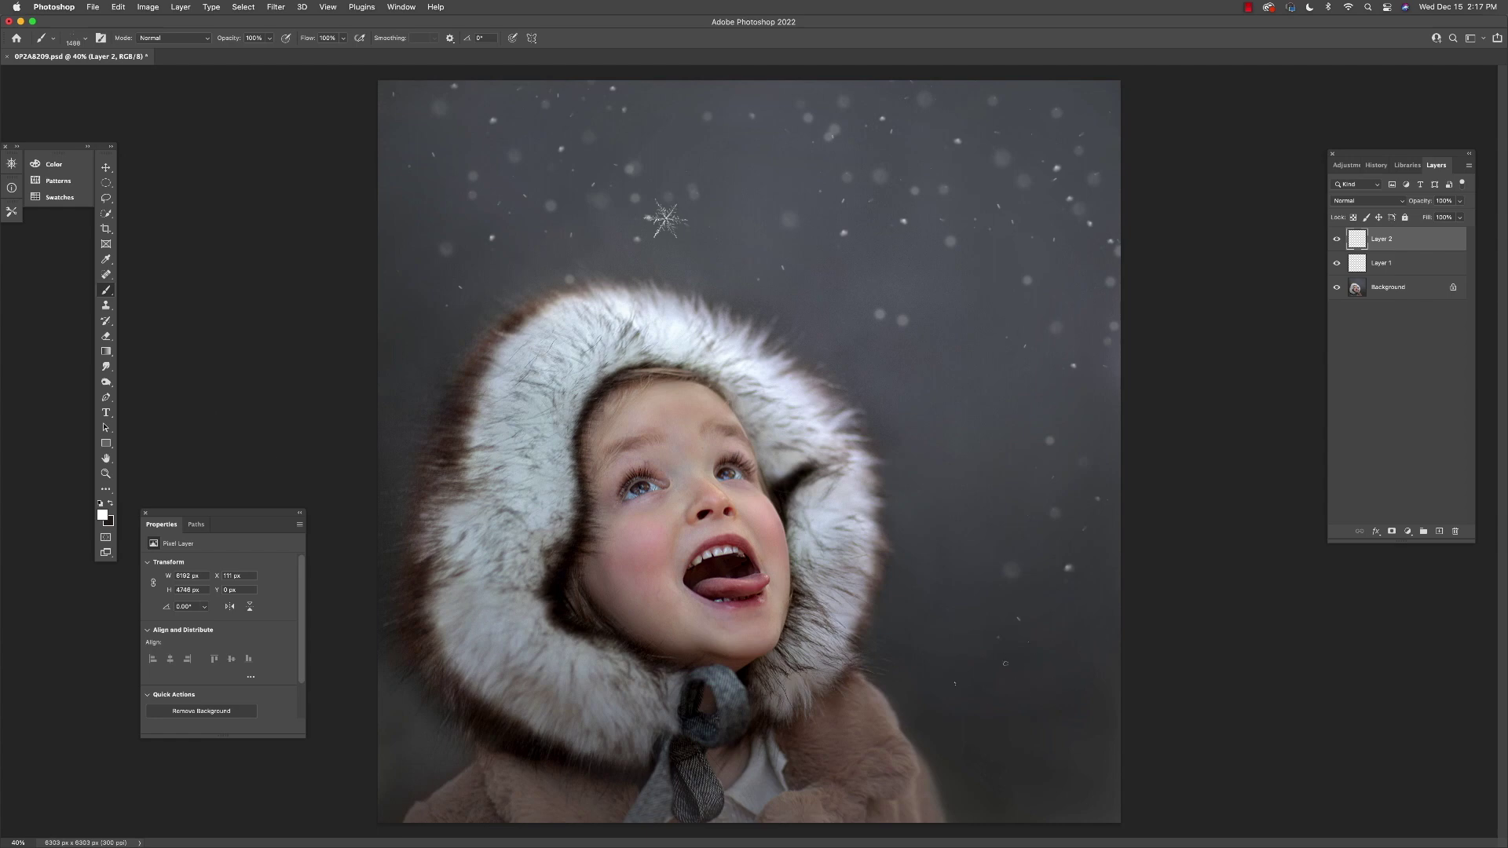
left_click_drag(954, 669, 855, 783)
mouse_move(469, 741)
left_mouse_down()
mouse_move(361, 636)
mouse_move(377, 352)
left_mouse_up()
mouse_move(785, 98)
left_mouse_down()
mouse_move(817, 204)
mouse_move(801, 329)
mouse_move(388, 704)
left_mouse_up()
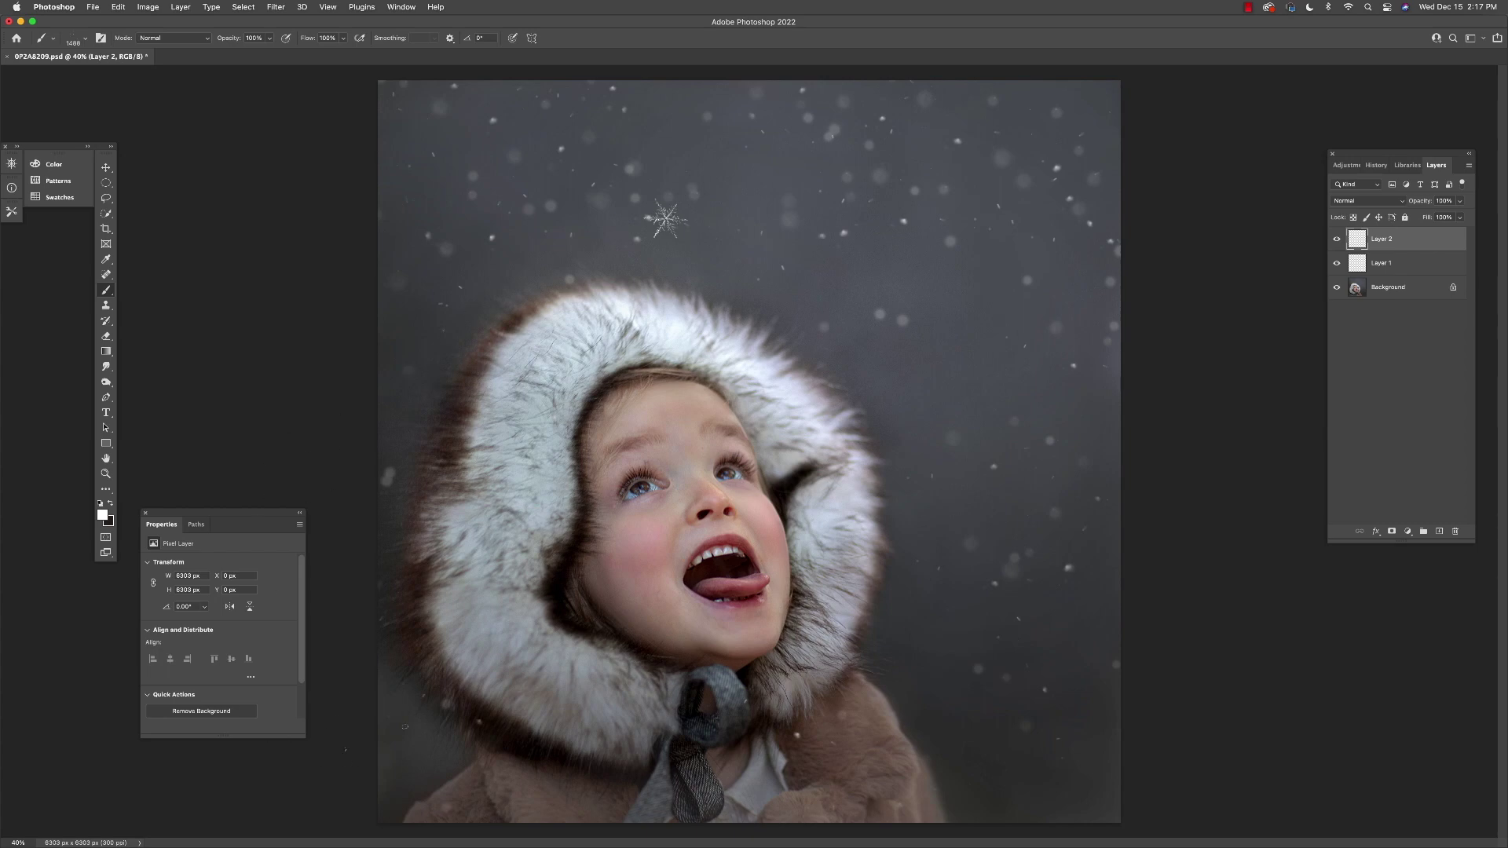
mouse_move(1019, 711)
left_mouse_down()
mouse_move(943, 691)
mouse_move(989, 542)
mouse_move(990, 220)
mouse_move(825, 338)
mouse_move(632, 267)
left_mouse_up()
left_click_drag(367, 382, 411, 652)
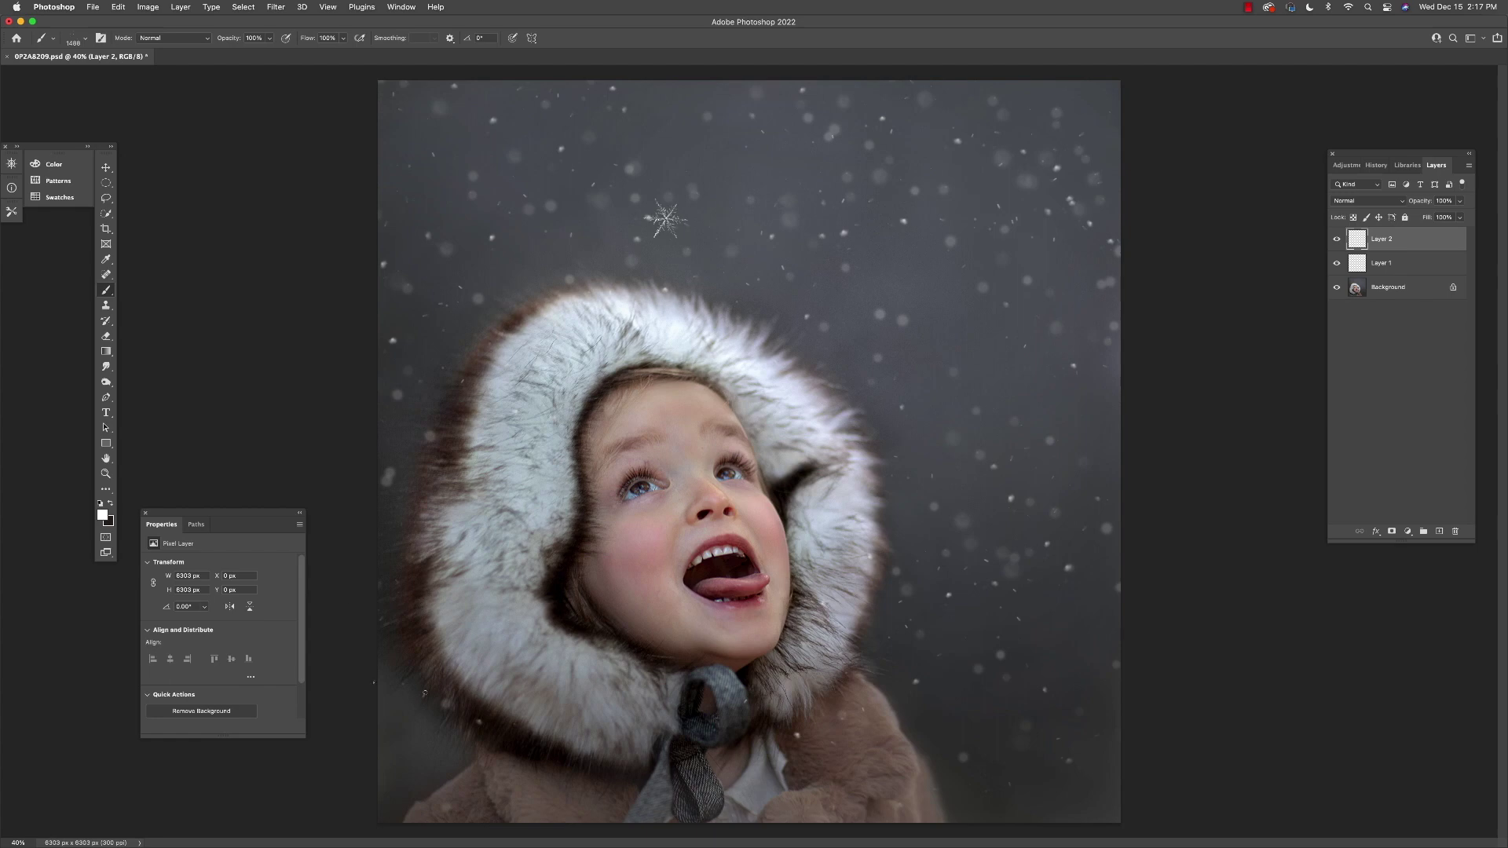
left_click_drag(1093, 798, 1178, 776)
left_click_drag(1018, 202, 912, 114)
left_click_drag(679, 126, 453, 108)
left_click(1393, 532)
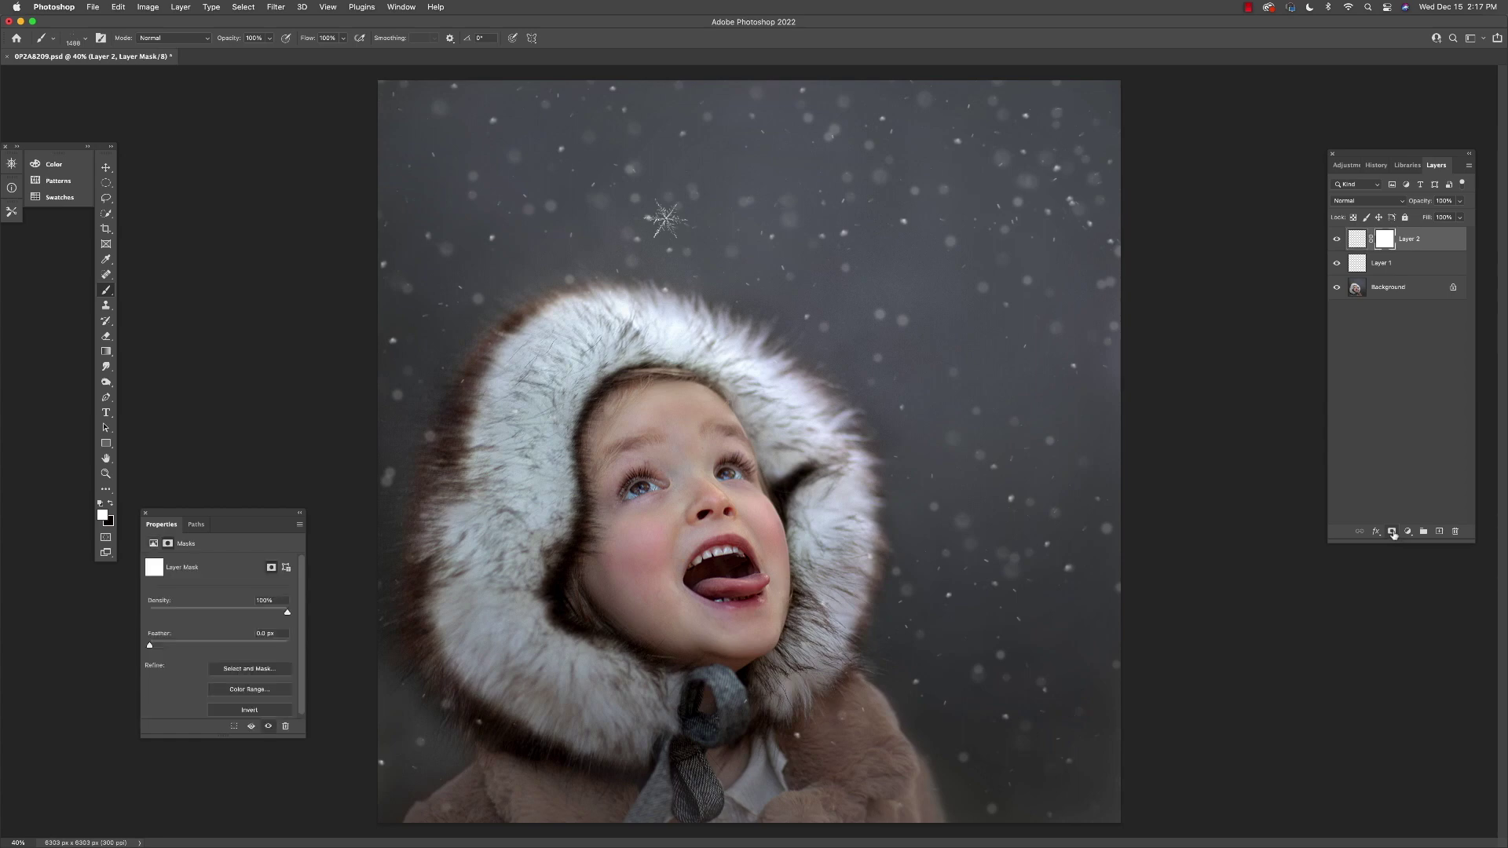
- Paint black with a 300 px Soft Round brush on Layer 2's mask over the child
left_click(85, 39)
left_click_drag(281, 245, 279, 174)
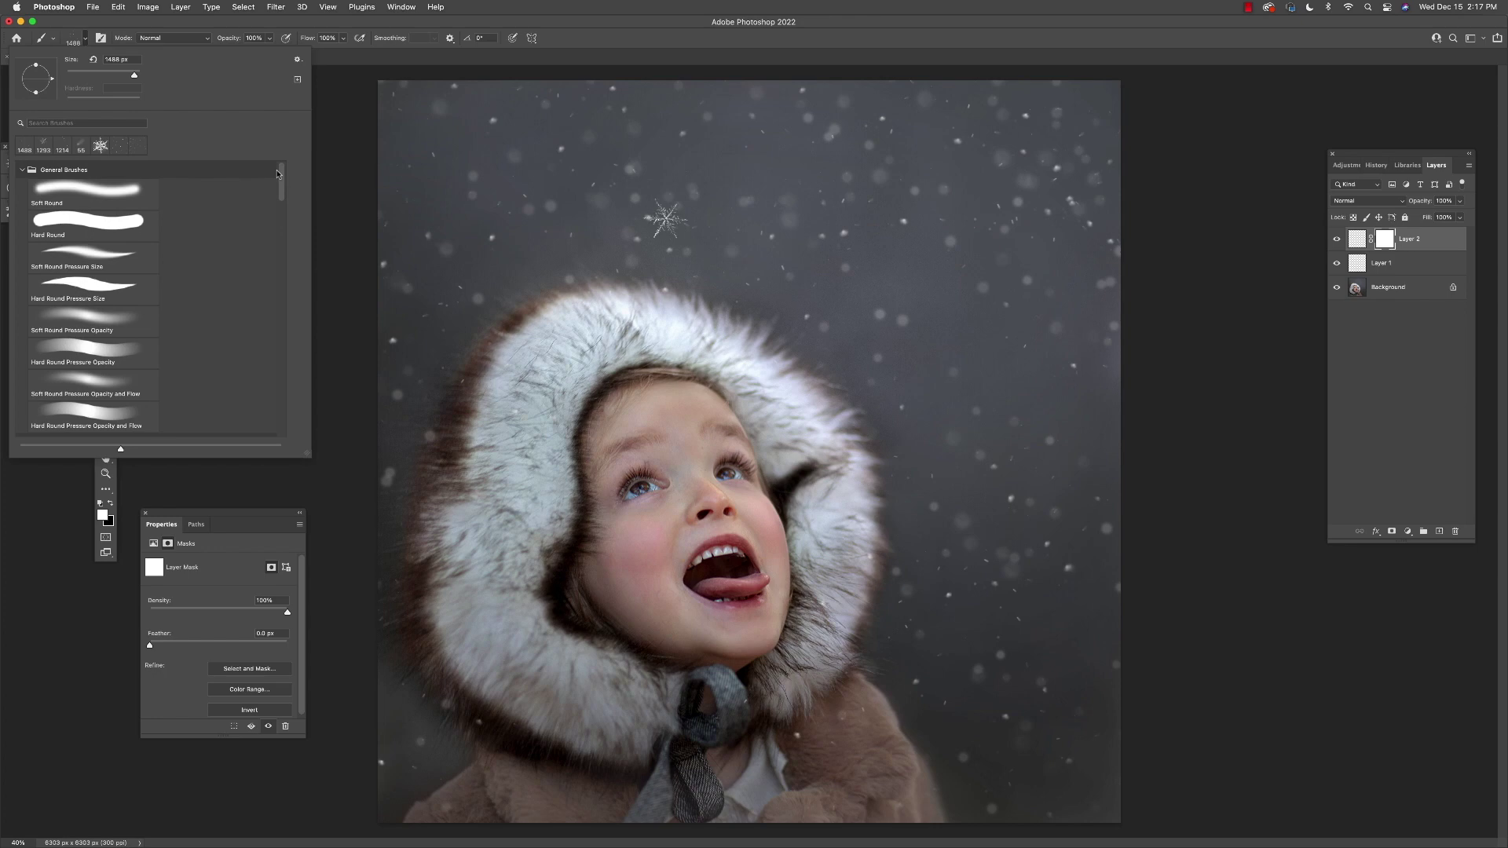
left_click(114, 201)
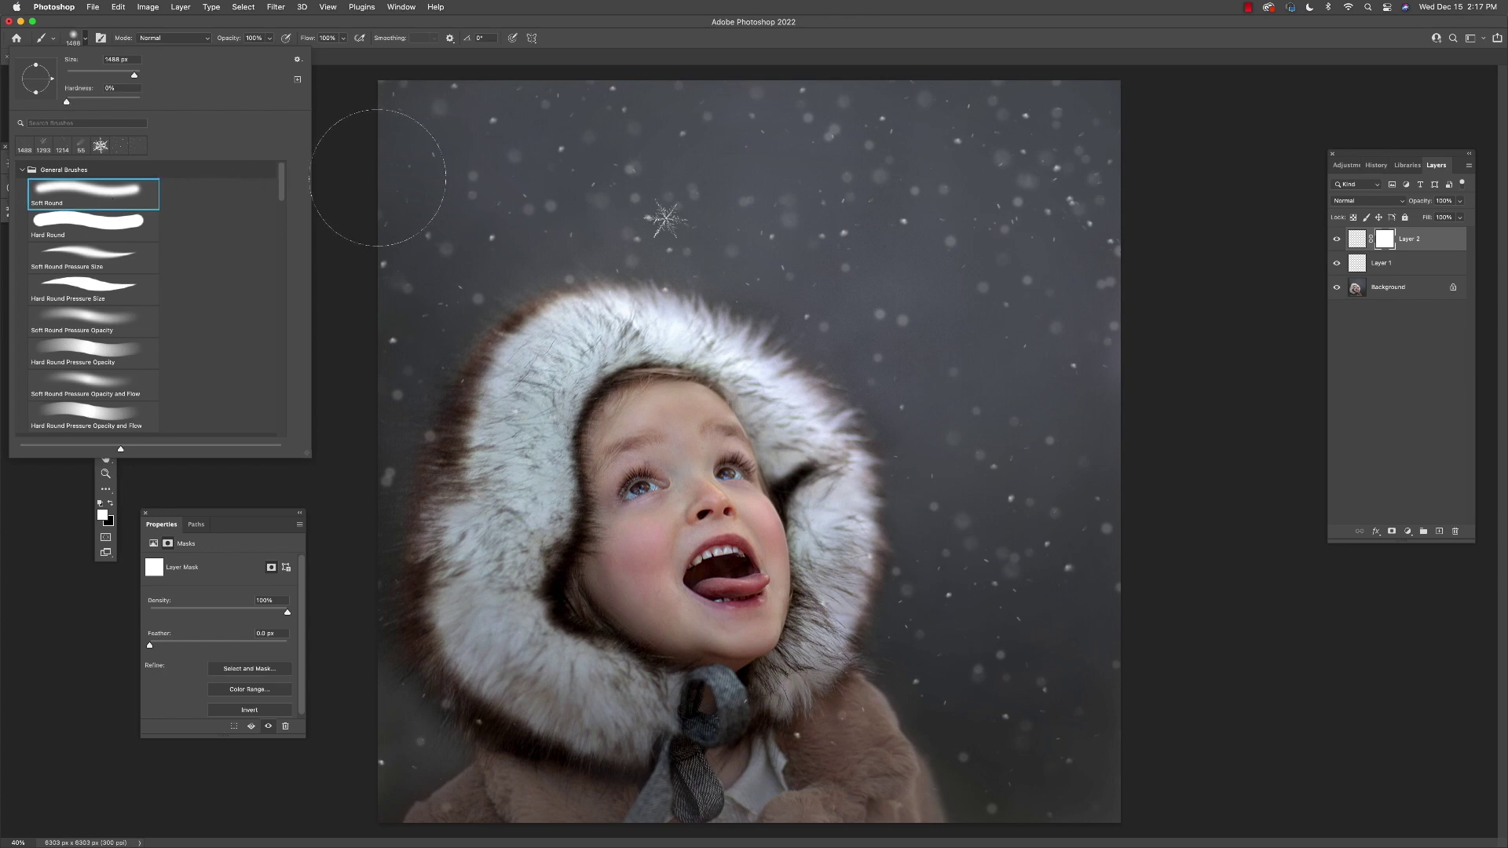
left_click_drag(132, 75, 122, 75)
left_click_drag(123, 75, 125, 75)
left_click(111, 505)
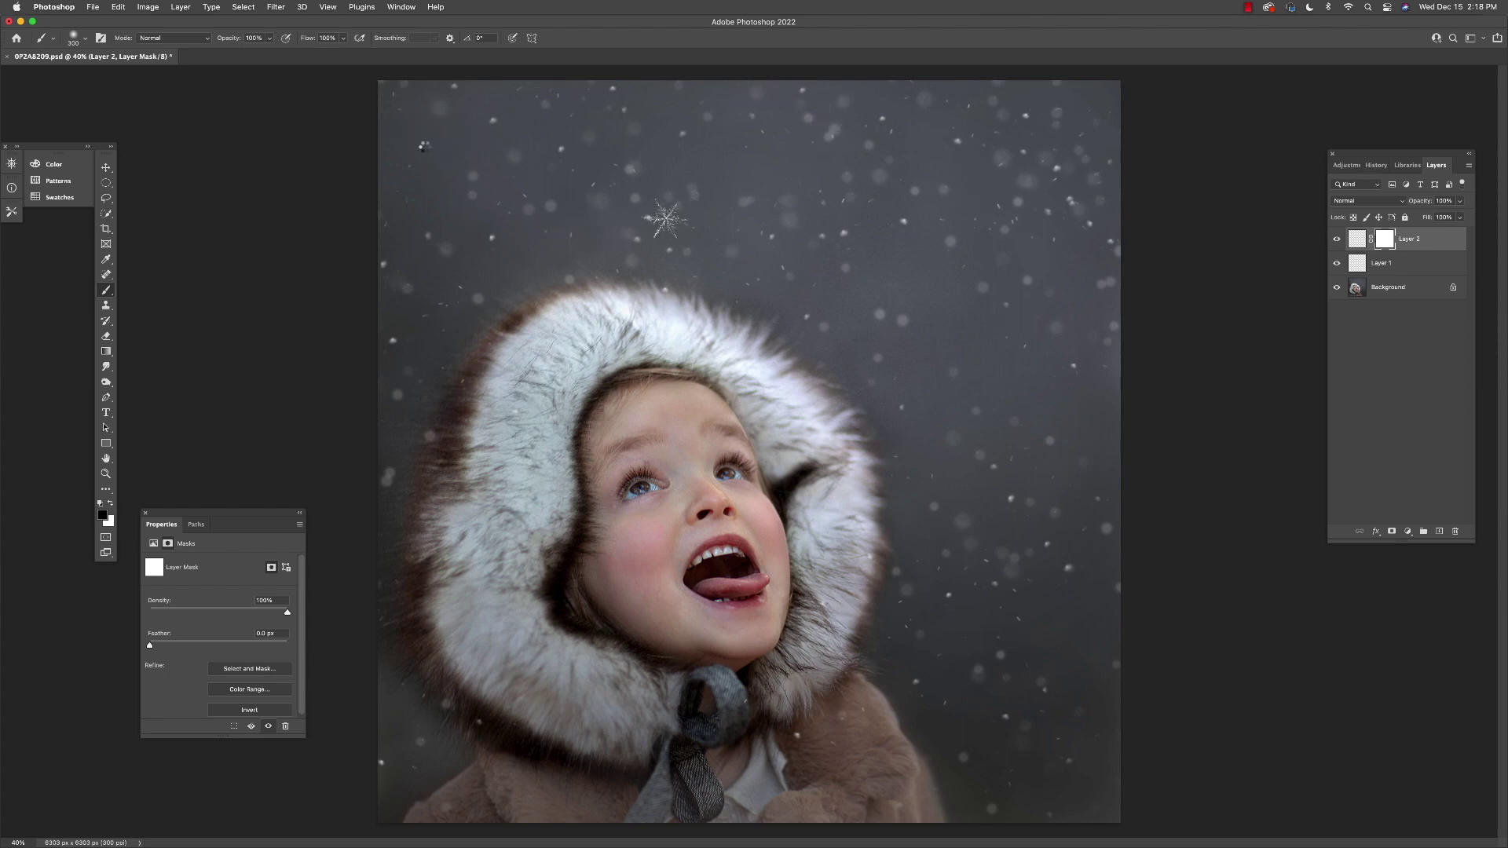
left_click_drag(460, 198, 491, 200)
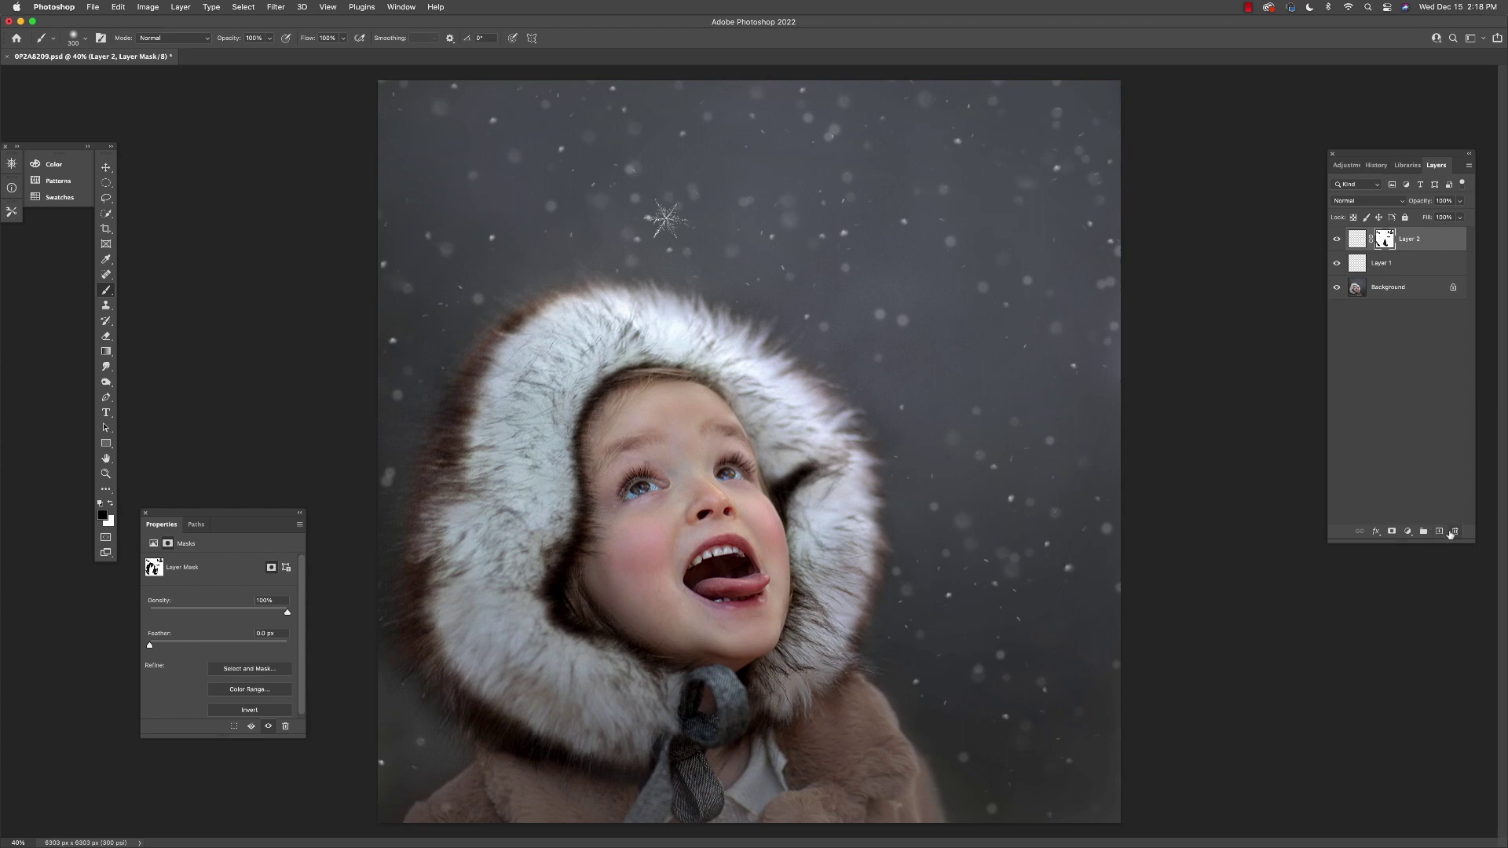
left_click(1441, 533)
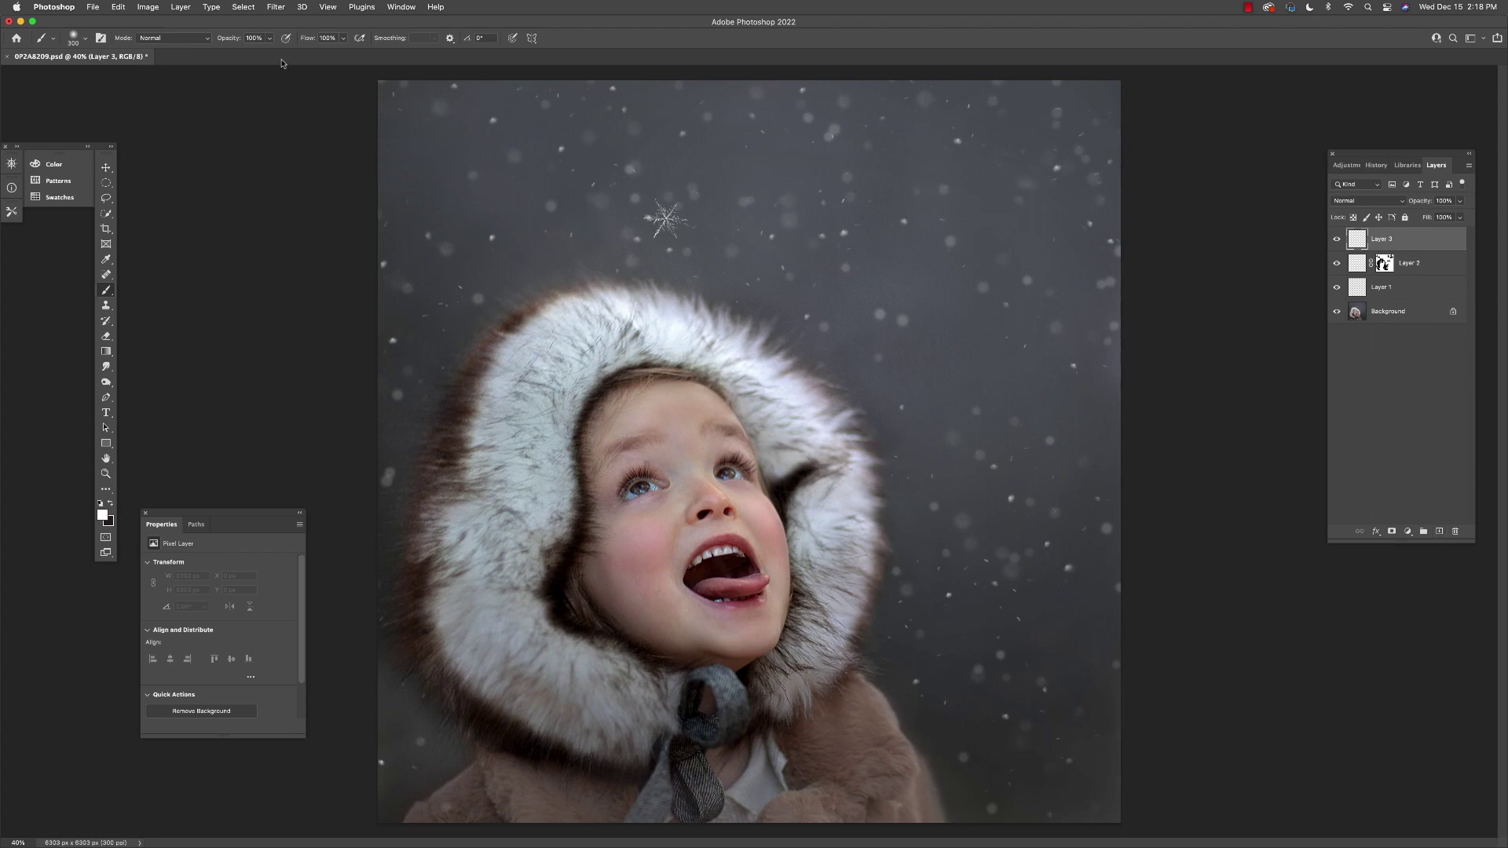
- Choose the JD Snowflake 4 STAMP brush and set Layer 3 opacity to 64%
left_click(86, 38)
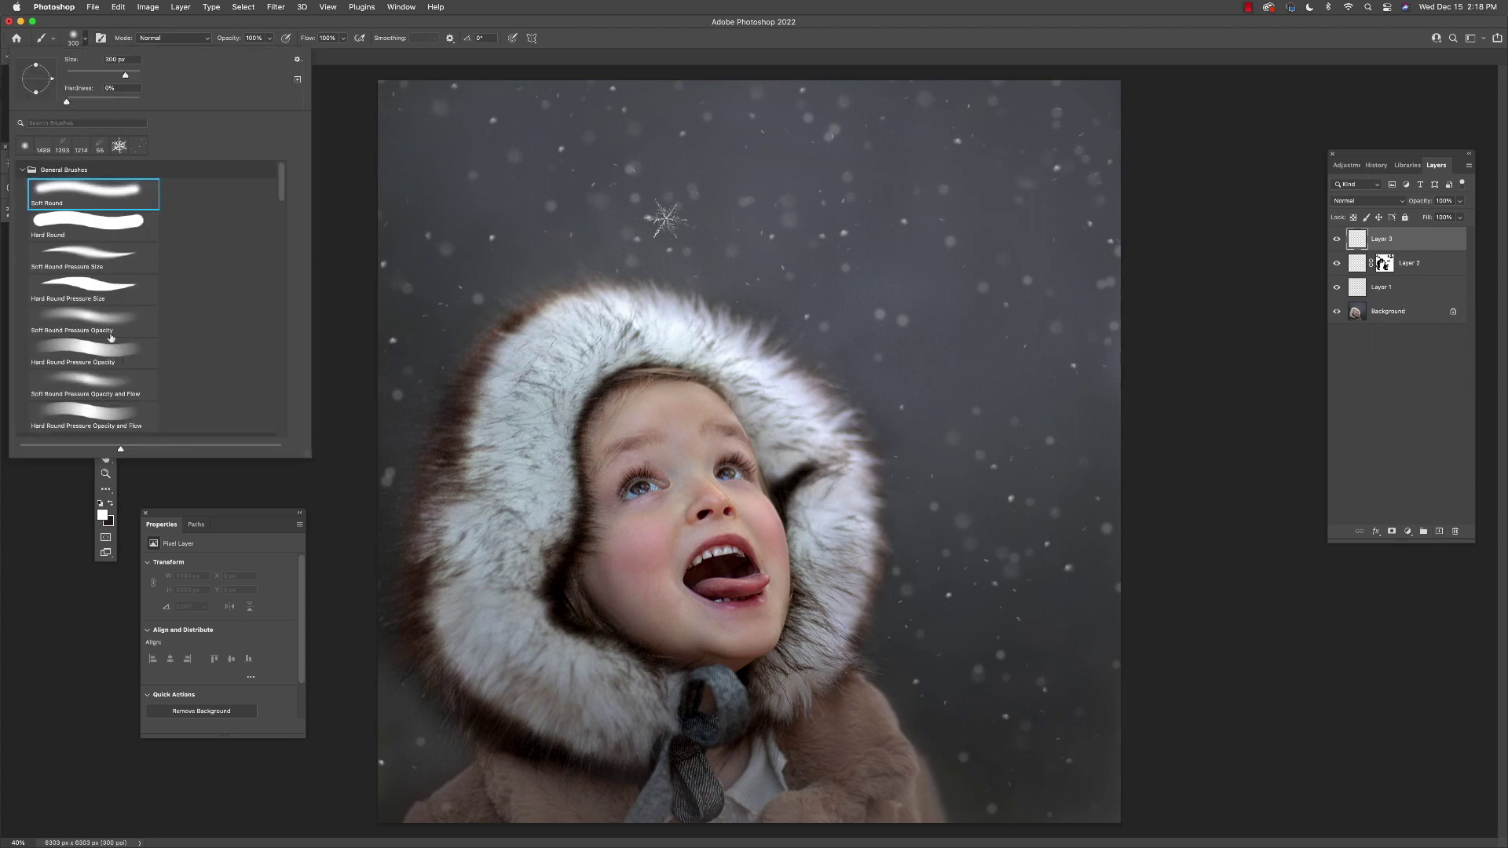
left_click_drag(279, 181, 291, 271)
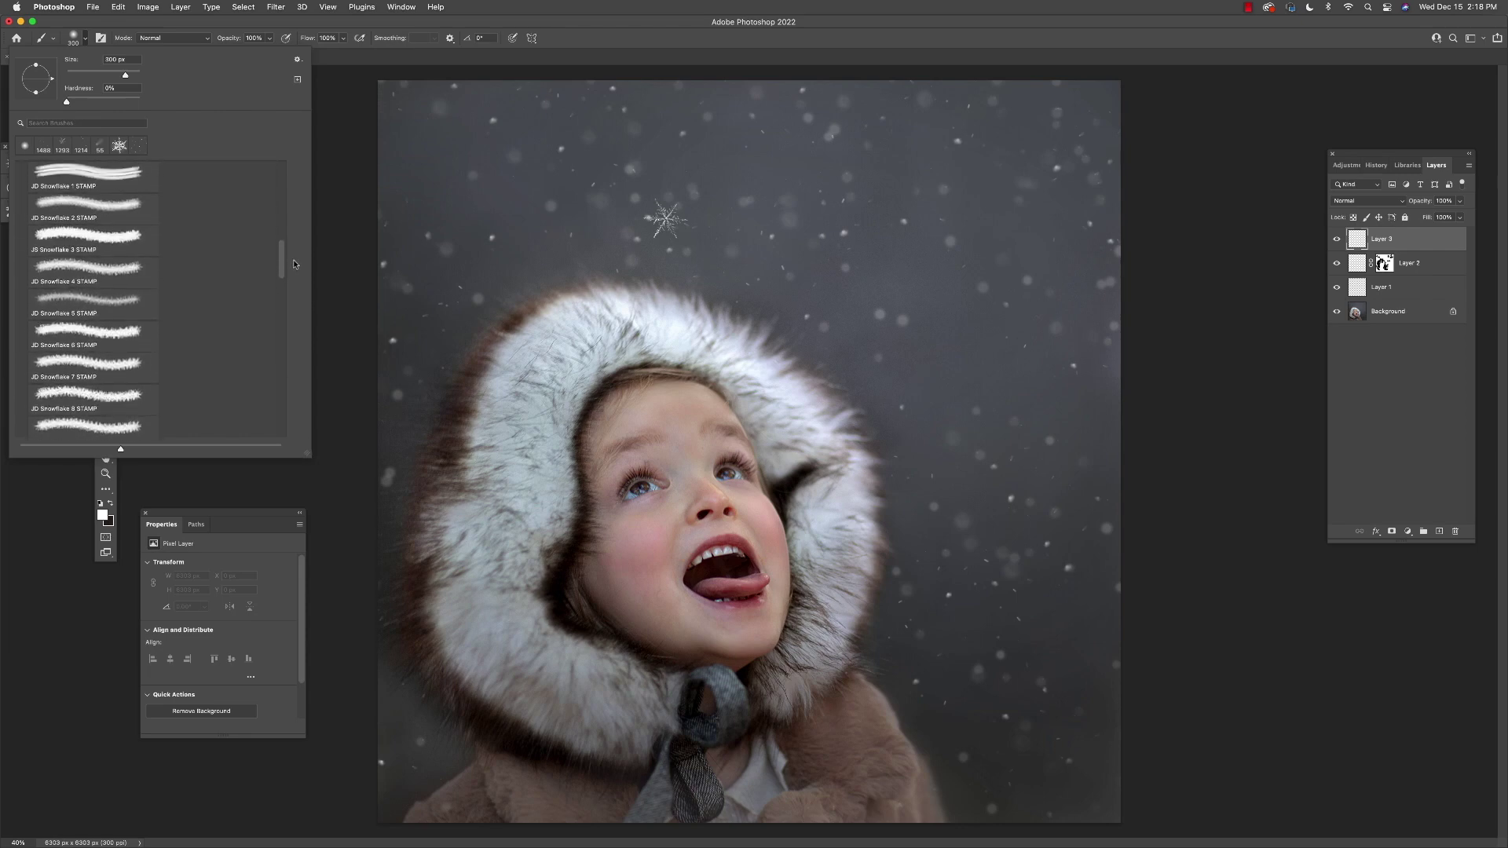
left_click(114, 281)
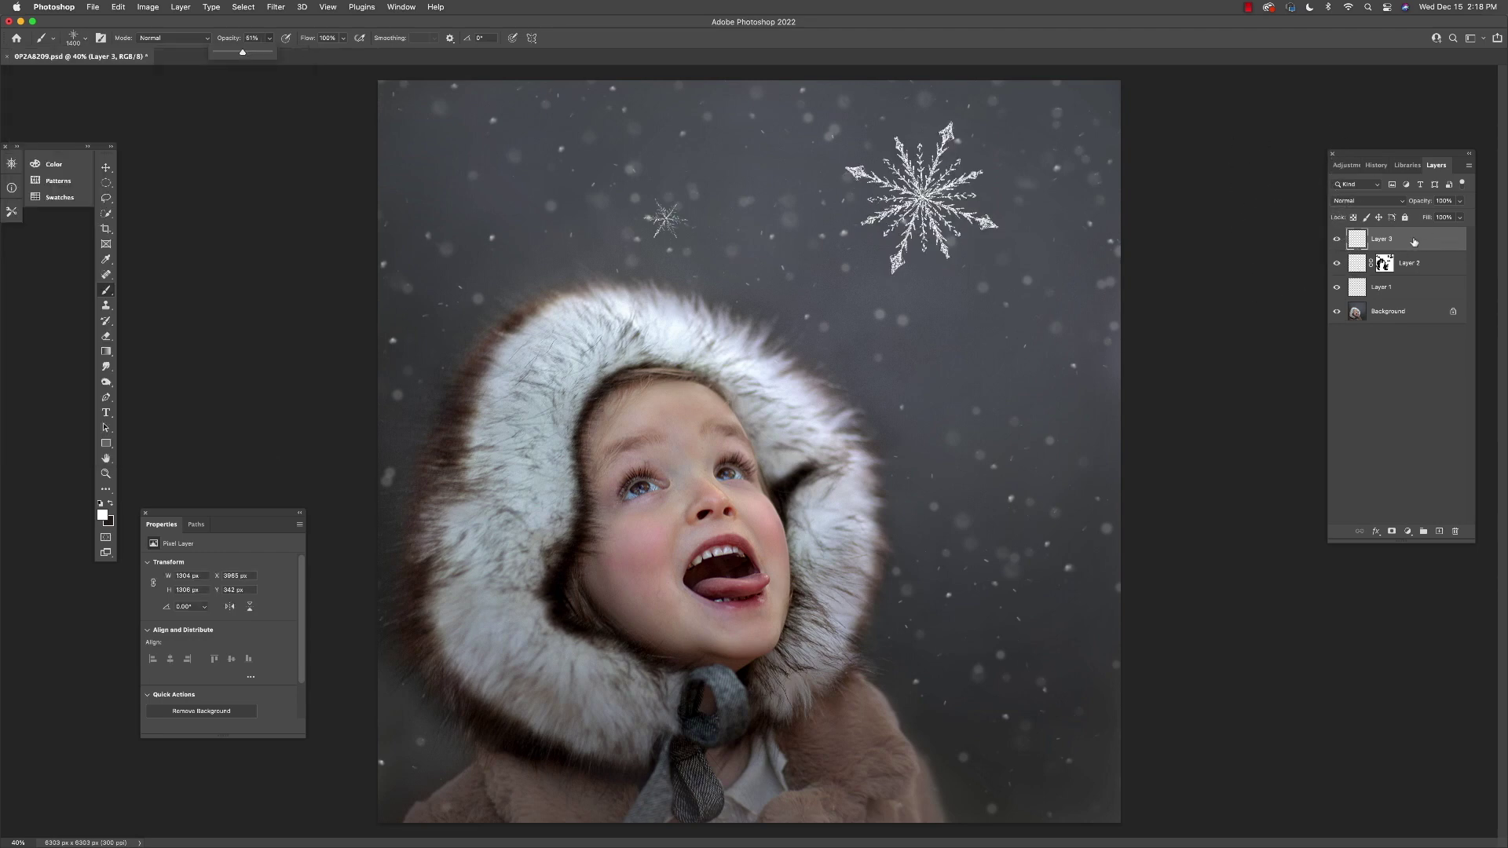
left_click(1460, 202)
left_click_drag(1445, 217, 1441, 219)
- Scale the new snowflake down to about 44% of its size
key("super+t")
left_click_drag(997, 120, 874, 250)
key("Return")
key("b")
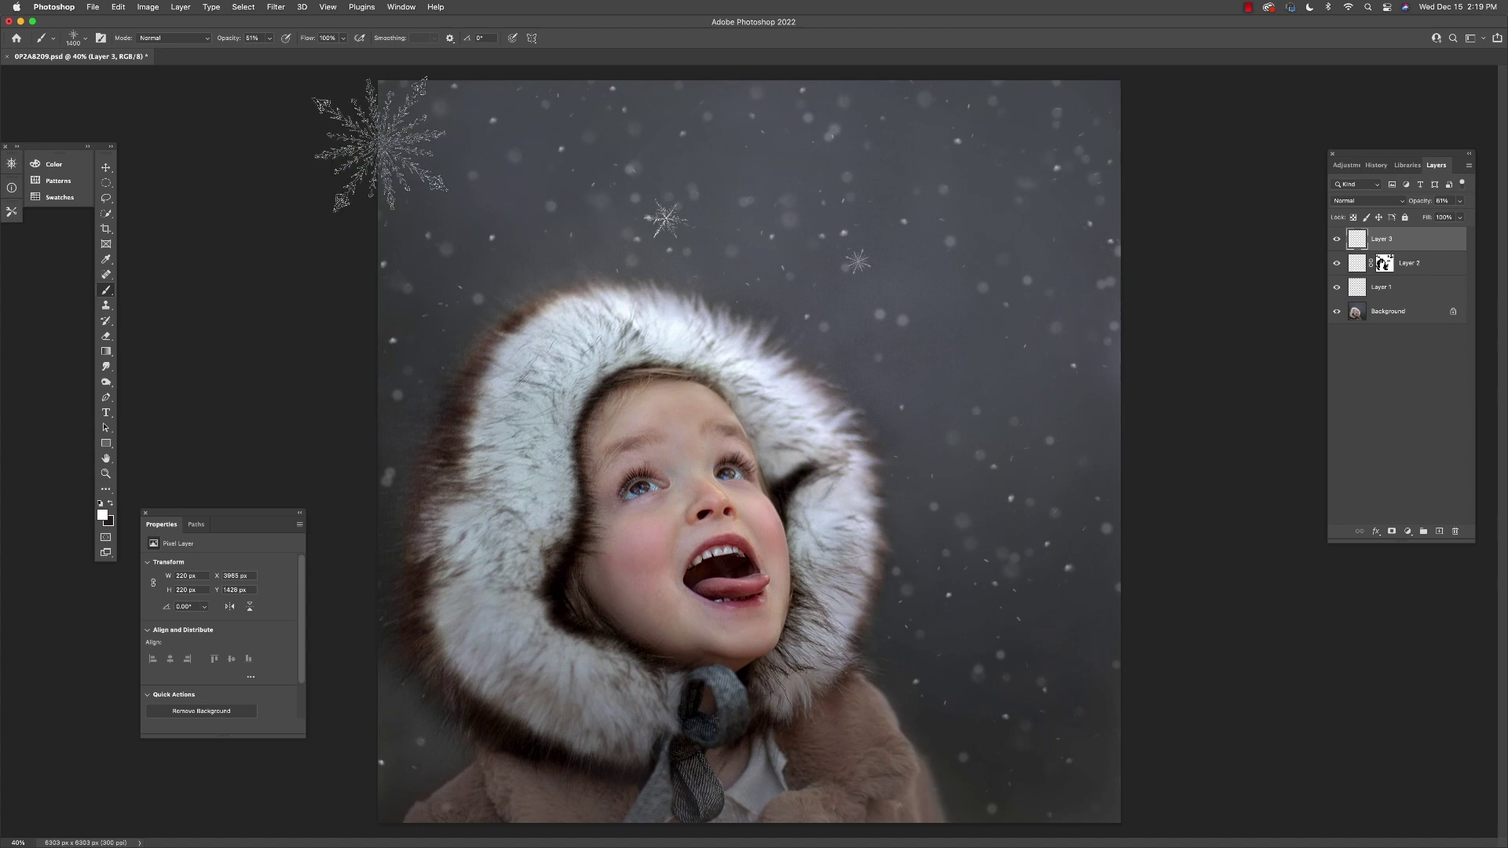
left_click(84, 38)
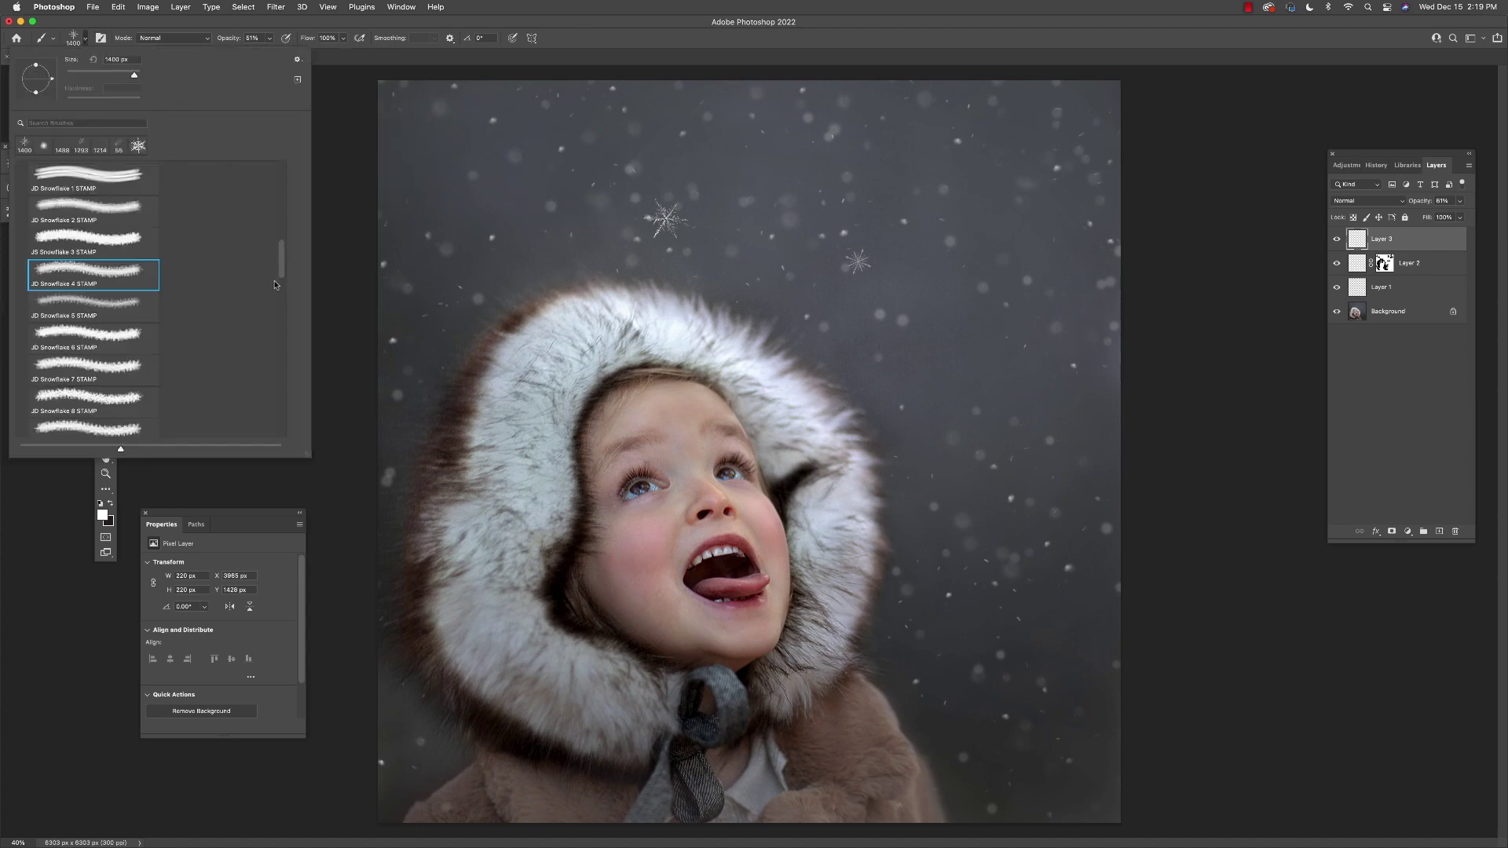
- Stamp four JD Snowflakes 3 STAMP clusters across the sky on a new Layer 4
scroll(275, 284, "down", 6)
scroll(271, 310, "down", 4)
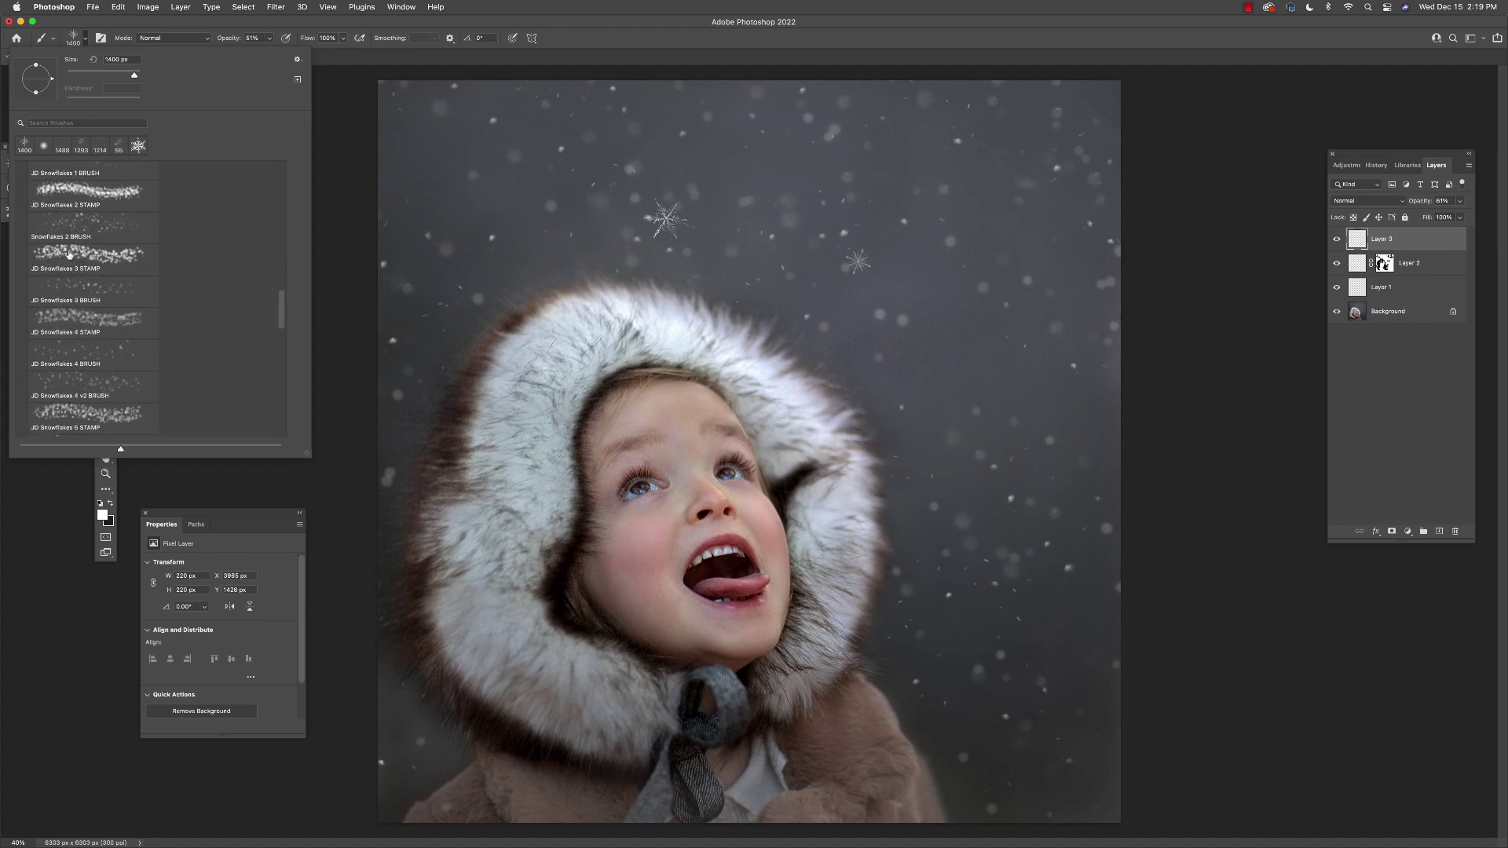
left_click(114, 248)
left_click(1439, 531)
left_click(1010, 230)
left_click(978, 408)
left_click(481, 255)
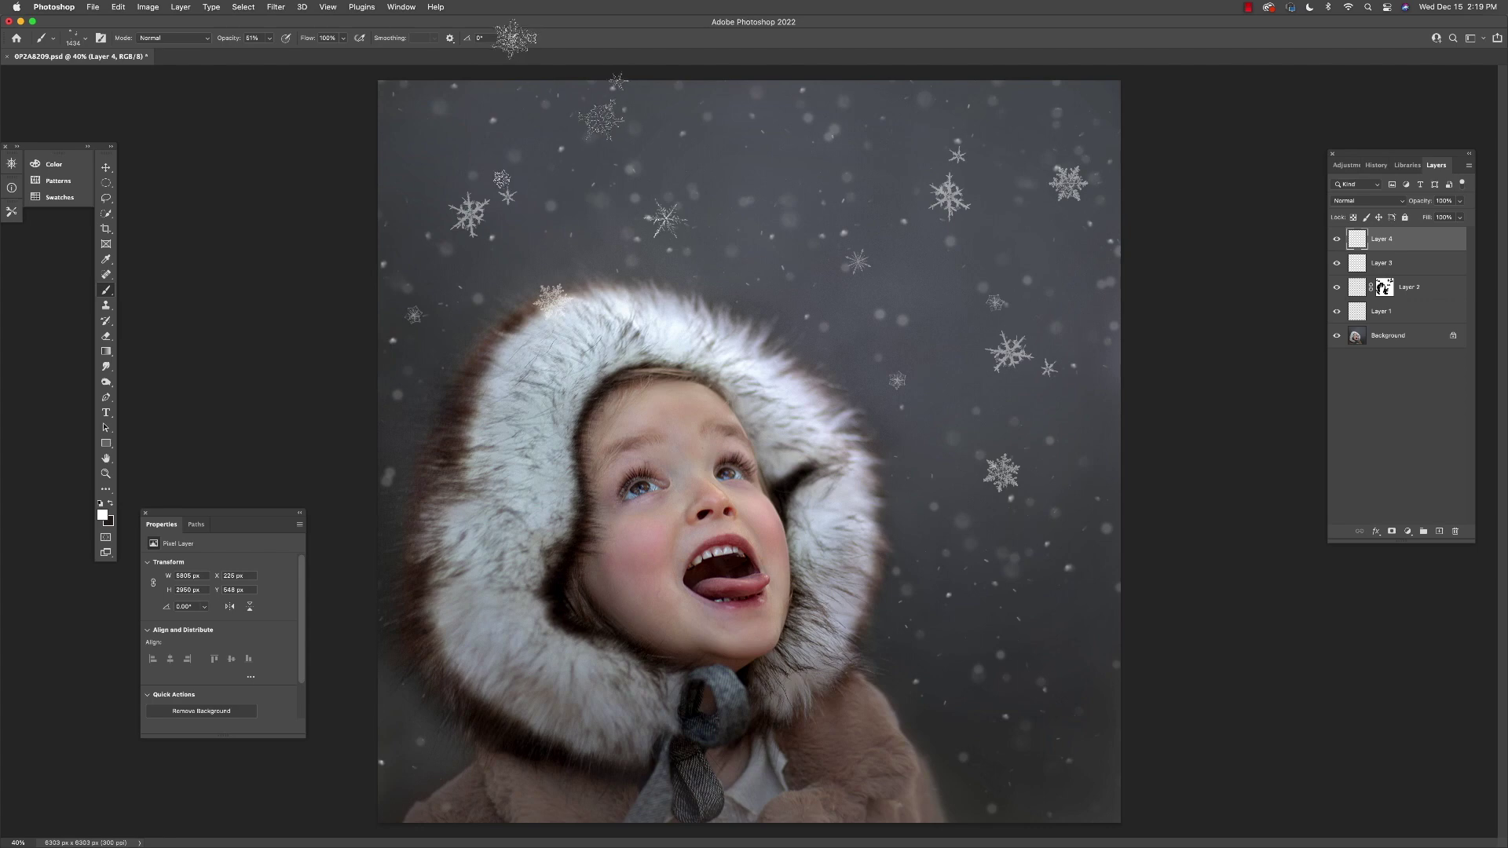
left_click(1076, 707)
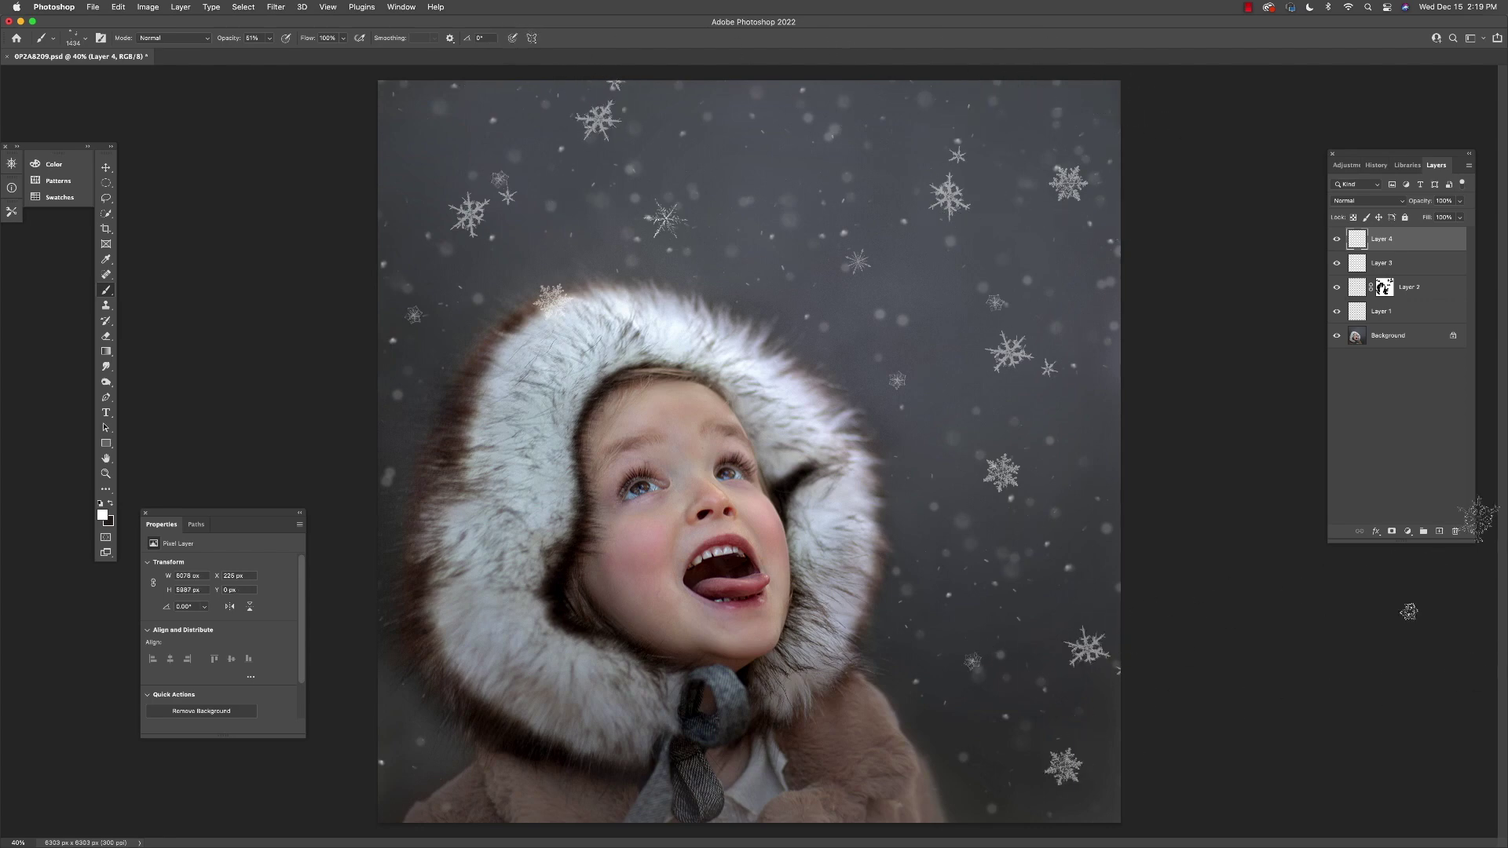
key("super+t")
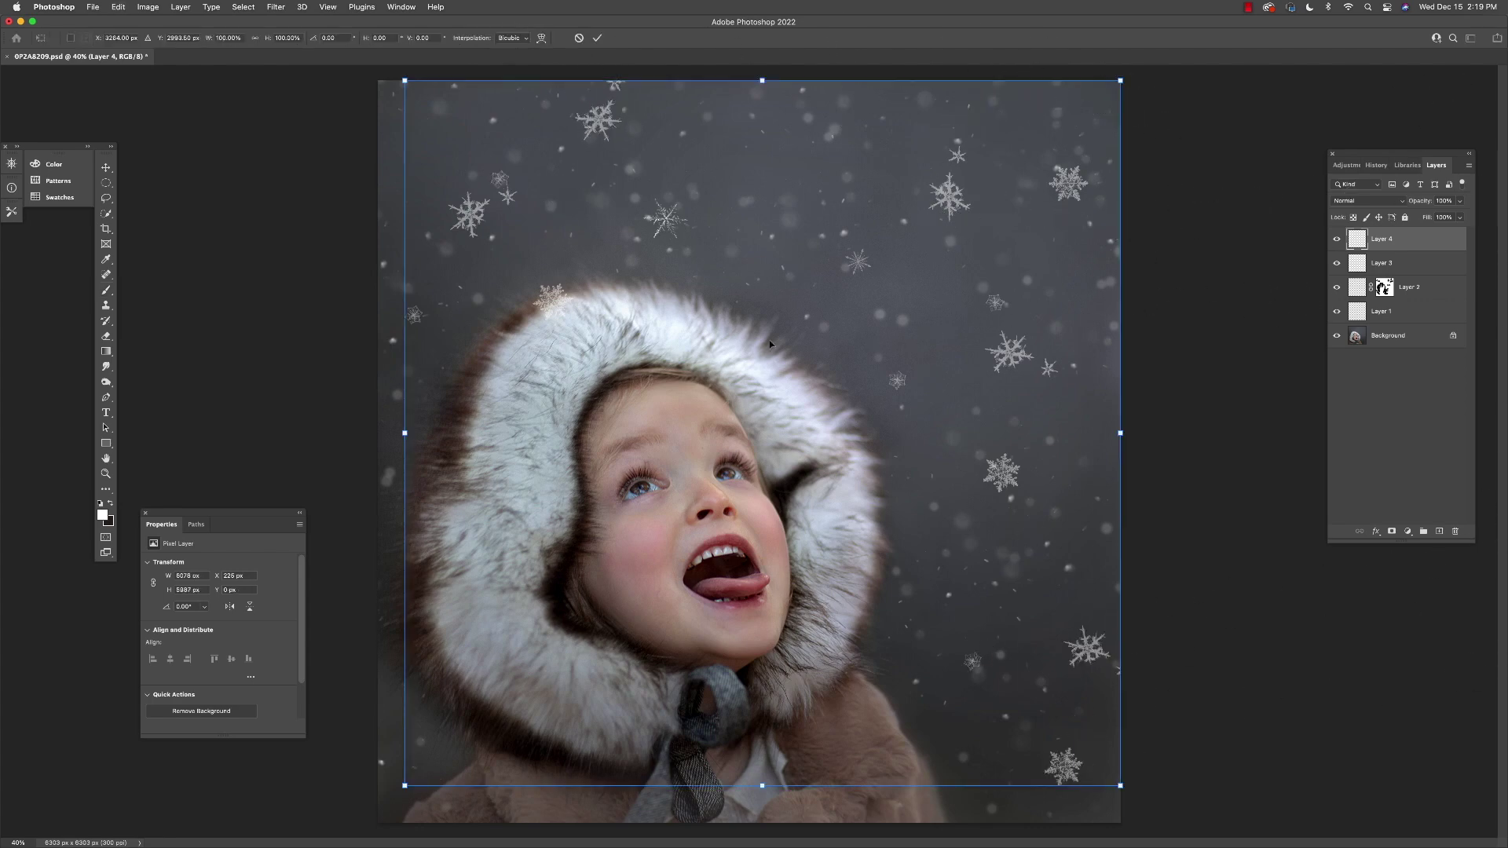
- Shrink the Layer 4 snowflakes to about 65% so they sit in the upper-right sky
left_click_drag(405, 786, 735, 339)
key("Return")
key("b")
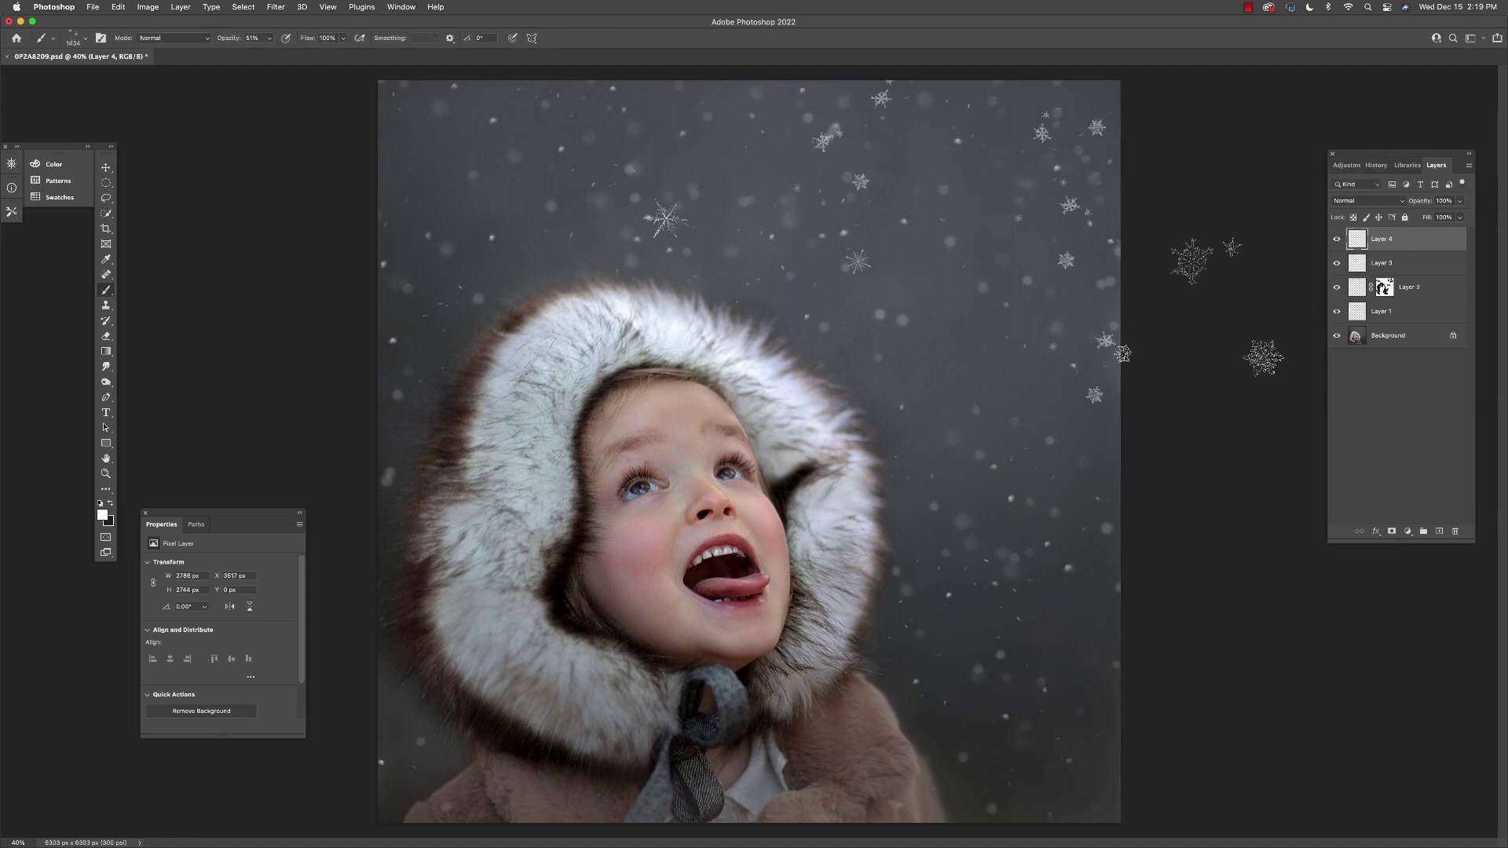